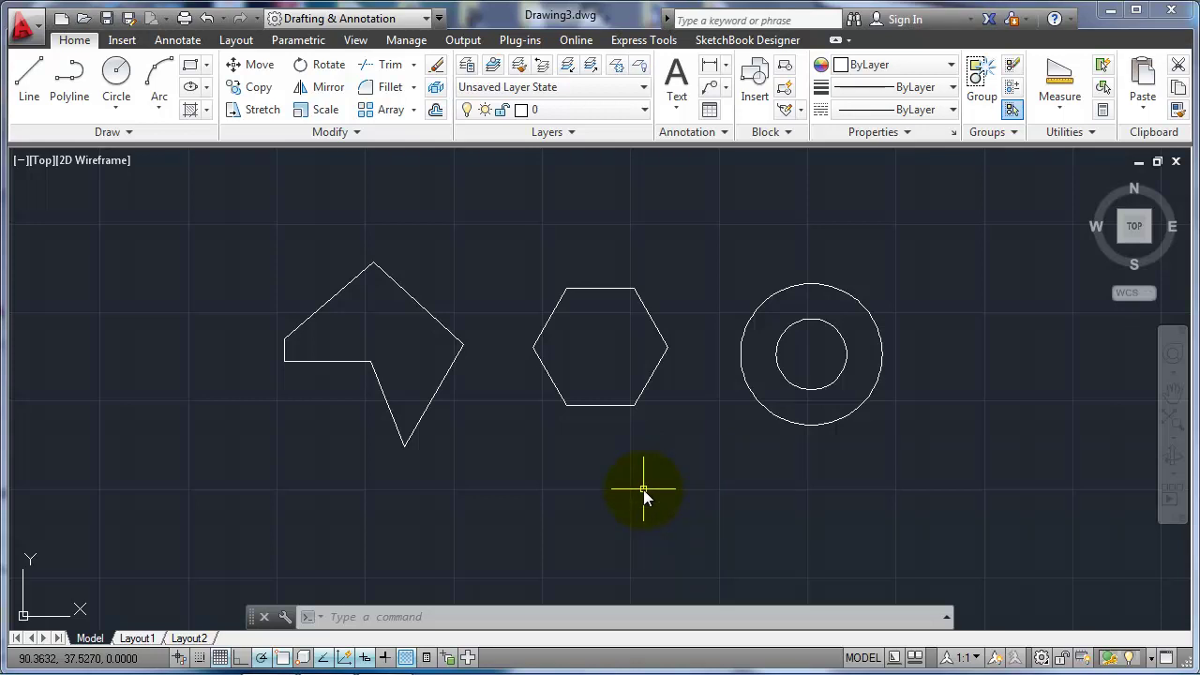
- Measure from the outline's top vertex to the hexagon's upper-left corner: 5.5064 (ΔX 5.4557, ΔY -0.7454)
{"action": "left_click", "coordinate": [1064, 111]}
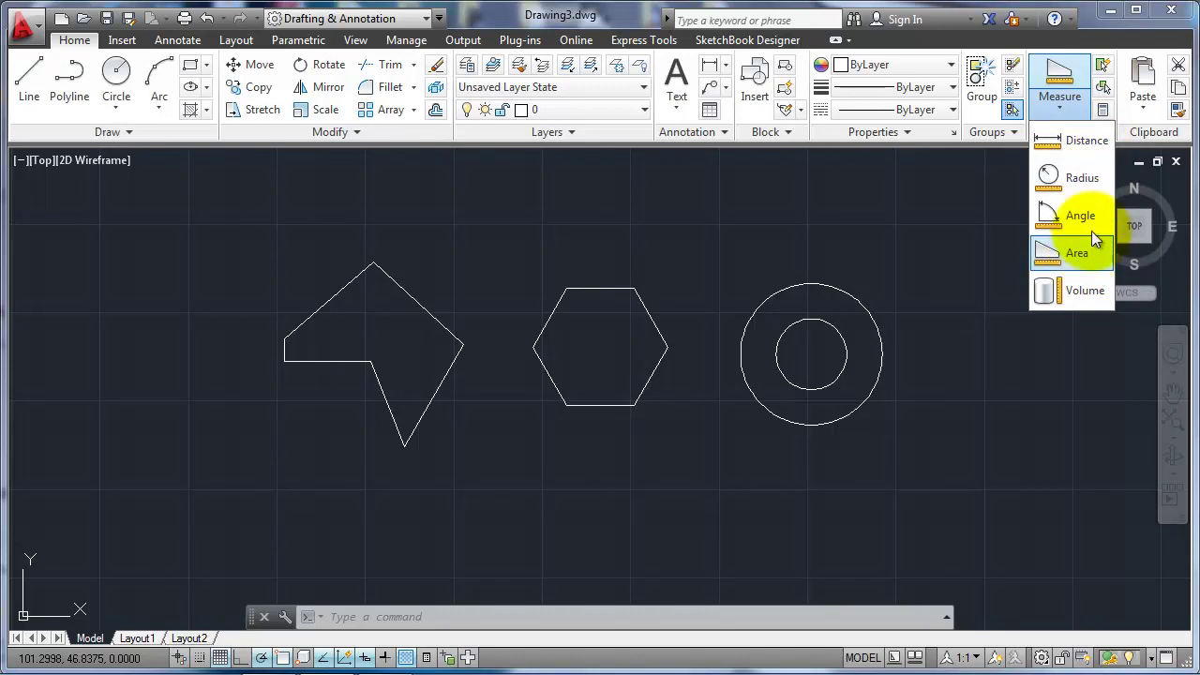
{"action": "left_click", "coordinate": [902, 230]}
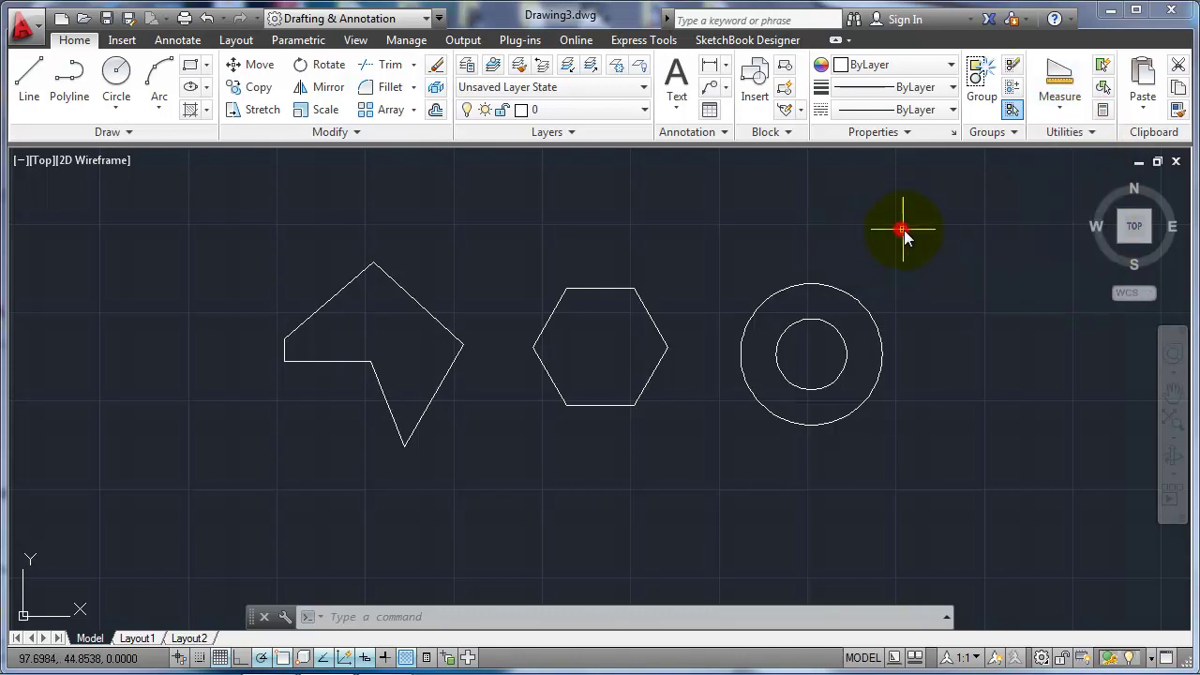
{"action": "left_click", "coordinate": [1059, 106]}
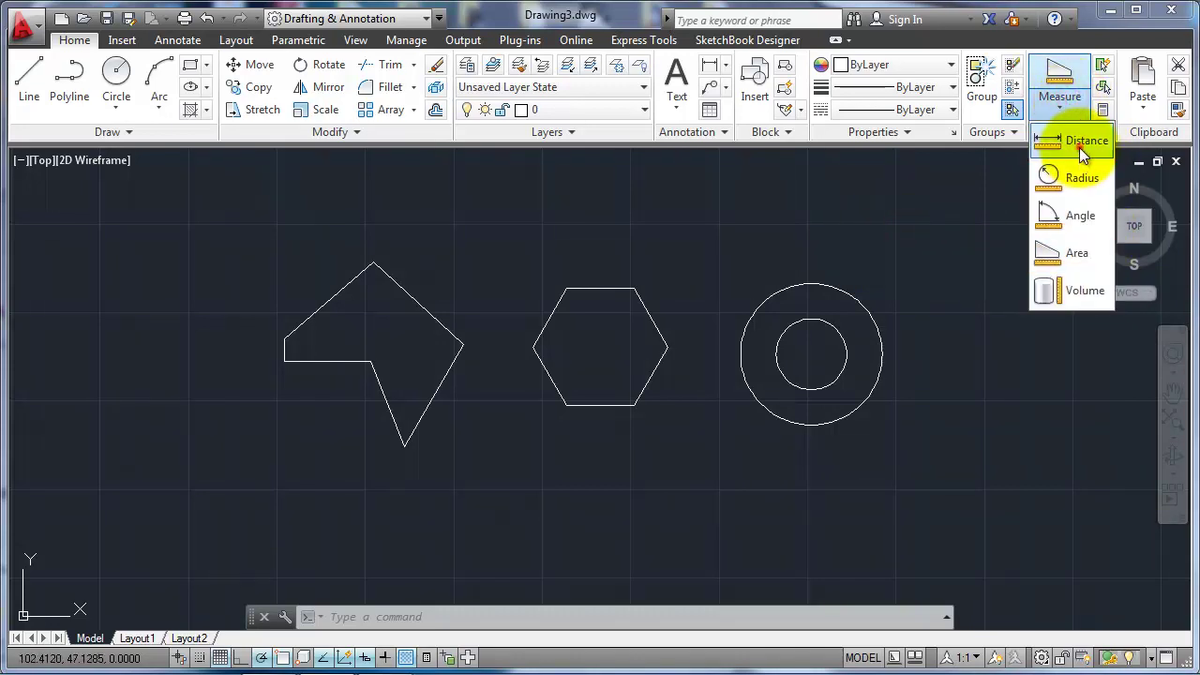
{"action": "left_click", "coordinate": [1078, 147]}
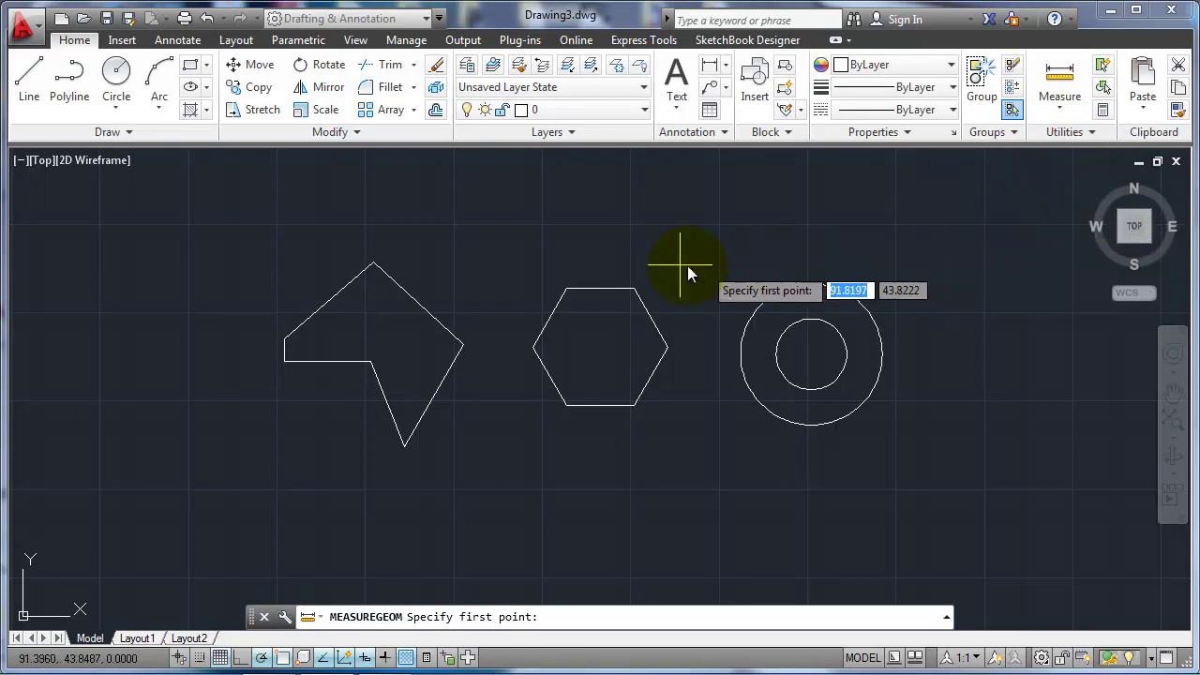
{"action": "left_click", "coordinate": [372, 262]}
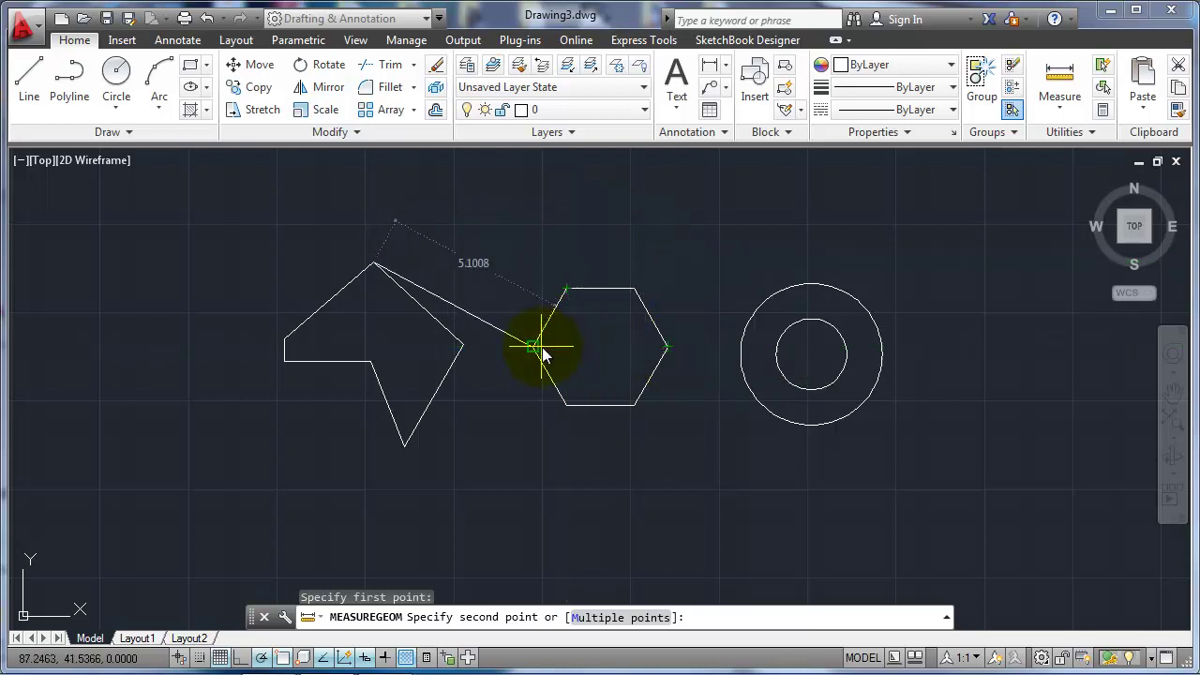
{"action": "left_click", "coordinate": [566, 287]}
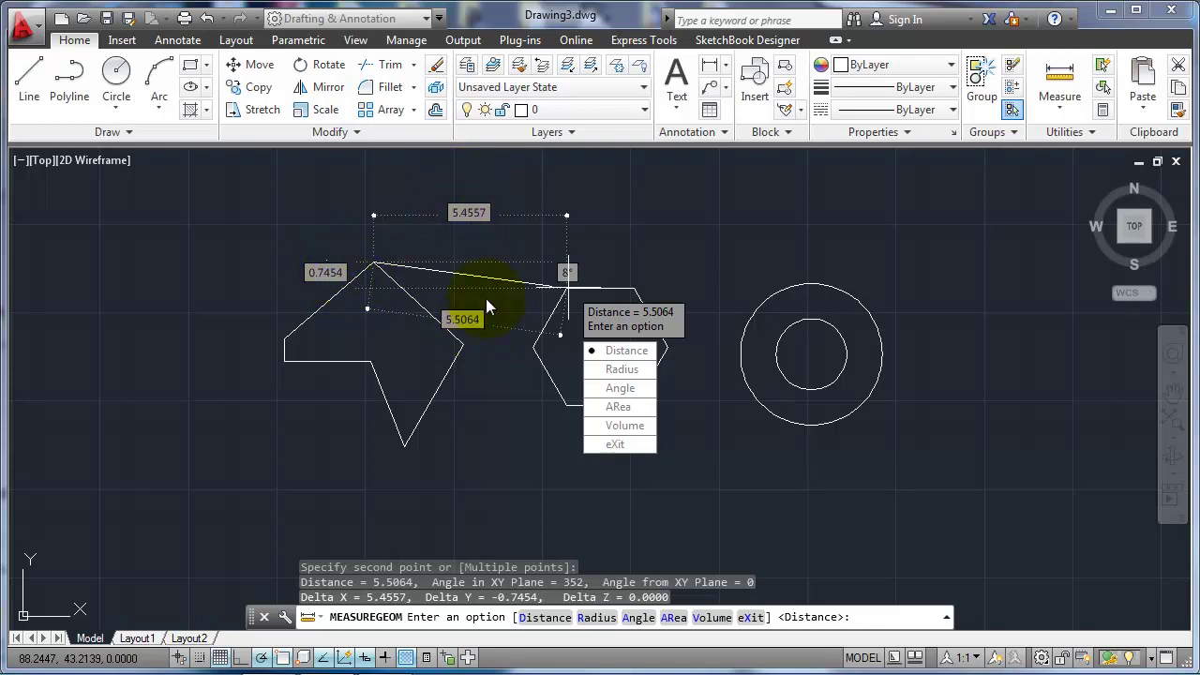
- Measure the hexagon's diagonal from upper-left to lower-right corner: 3.8007 at 300°
{"action": "key", "text": "Escape"}
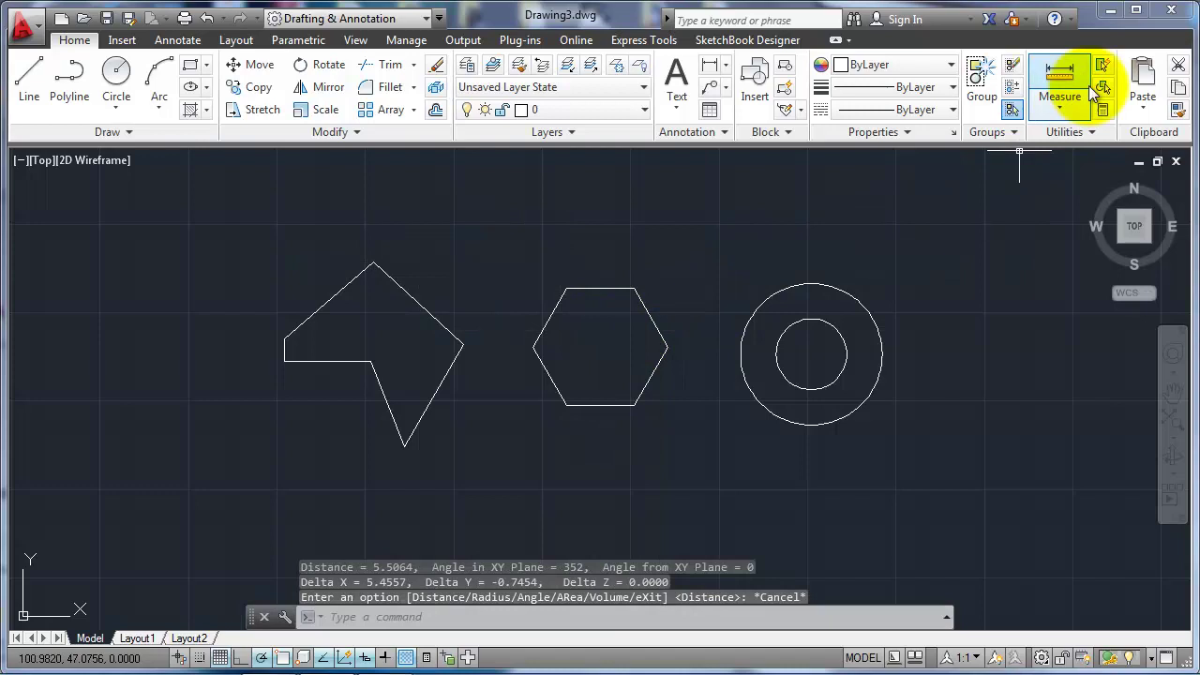
{"action": "left_click", "coordinate": [1093, 89]}
{"action": "left_click", "coordinate": [565, 287]}
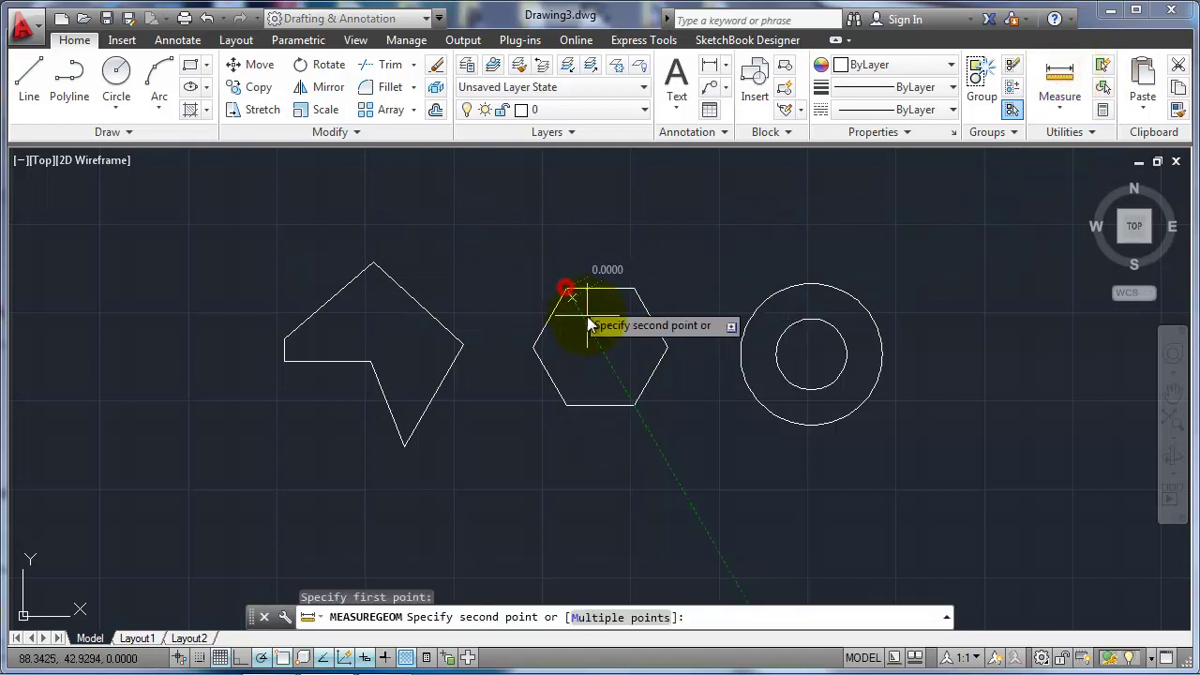
{"action": "left_click", "coordinate": [633, 404]}
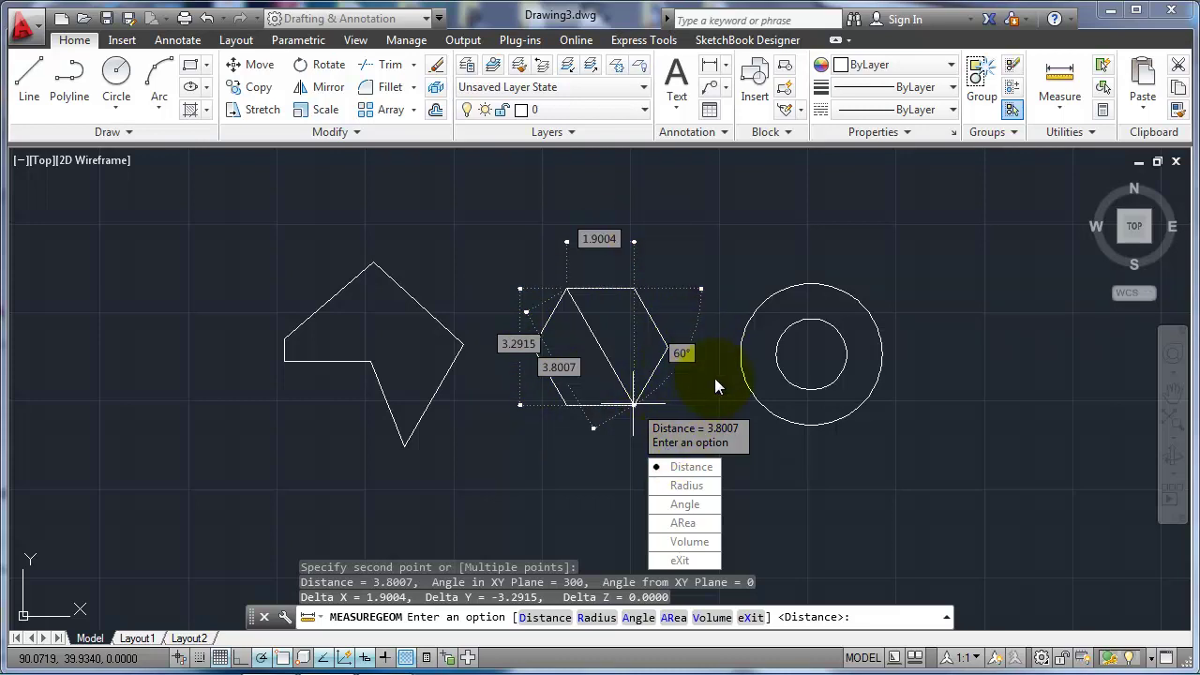
{"action": "key", "text": "Escape"}
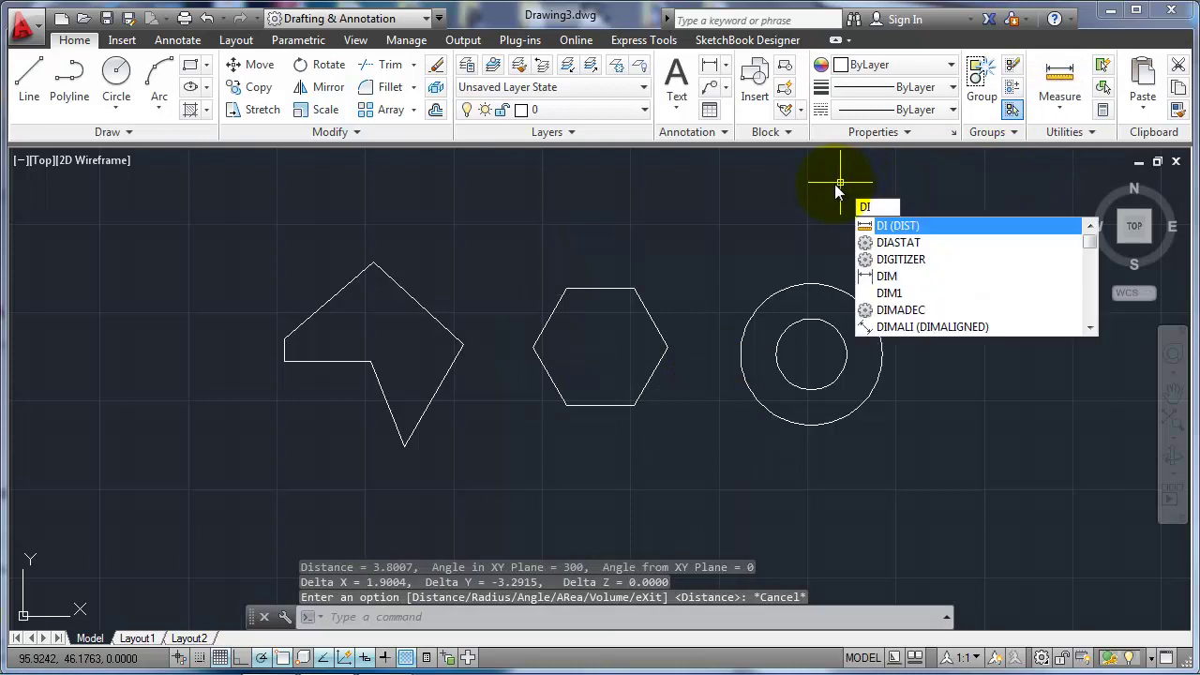
- Start the distance command by its DI alias, then cancel it
{"action": "key", "text": "Return"}
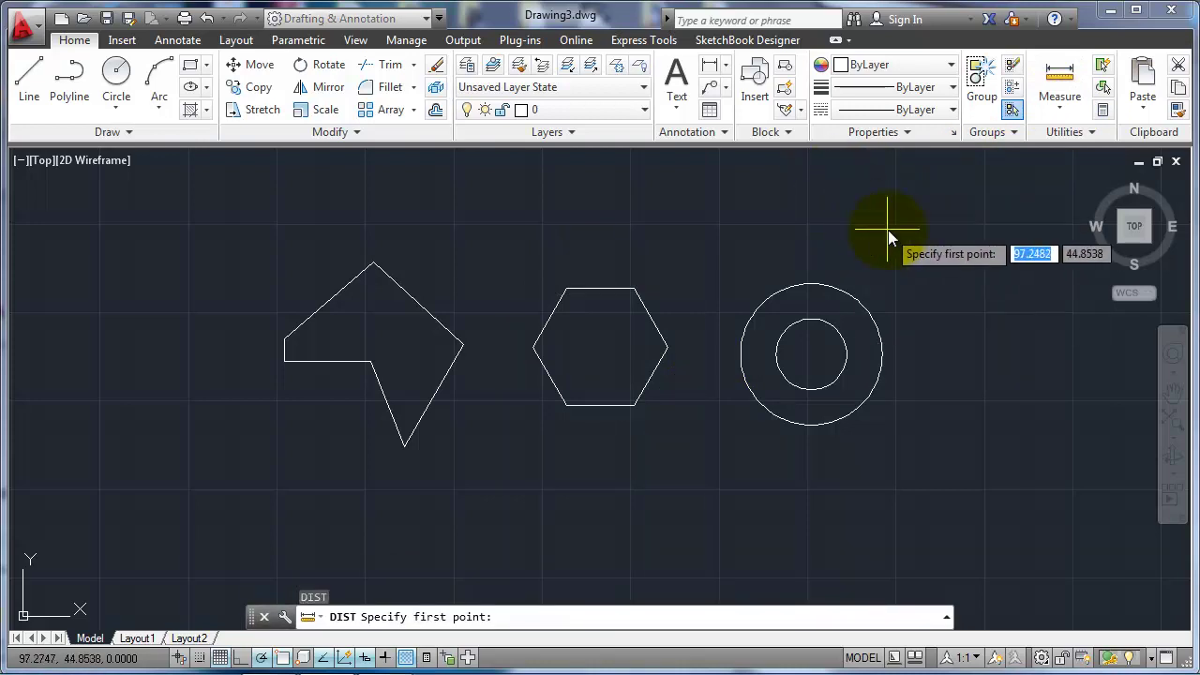
{"action": "key", "text": "Escape"}
{"action": "left_click", "coordinate": [1061, 107]}
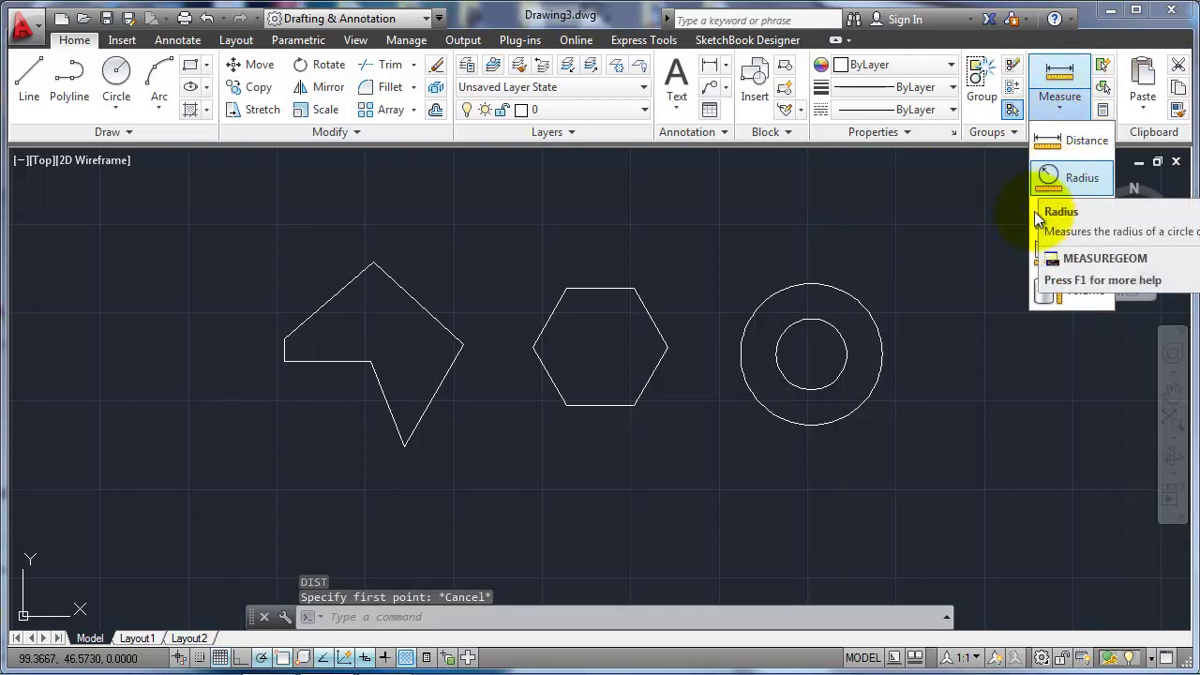
- Measure the outer circle's radius, reading 2.0000
{"action": "left_click", "coordinate": [1003, 206]}
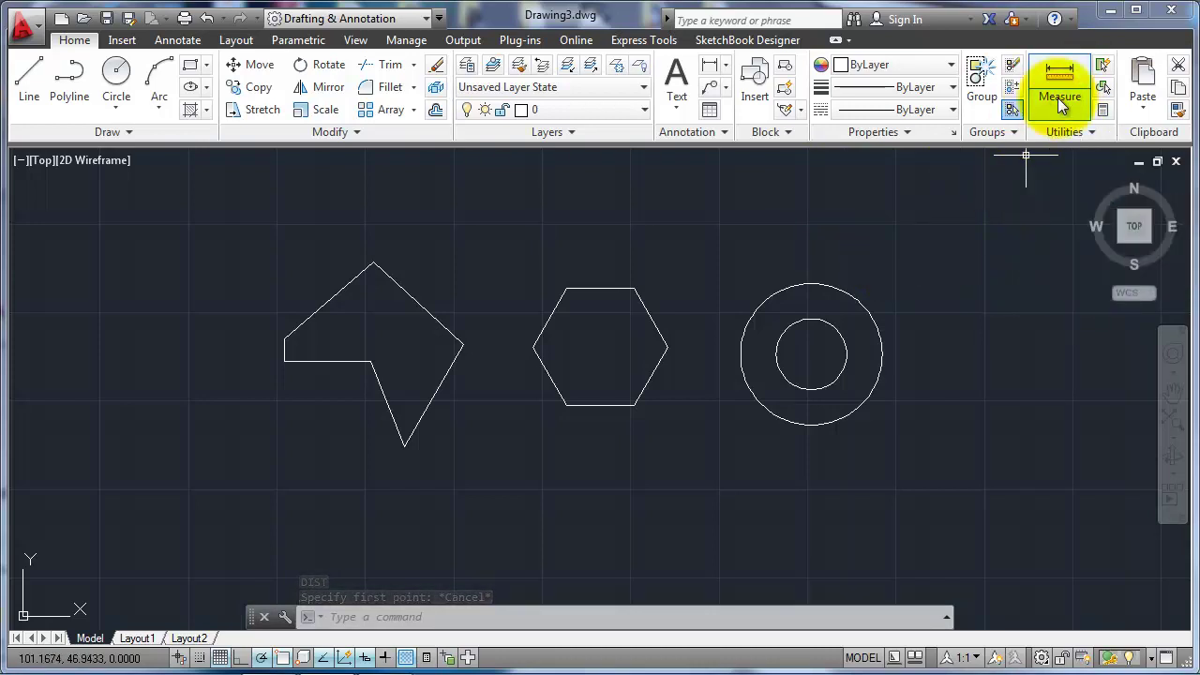
{"action": "left_click", "coordinate": [1060, 107]}
{"action": "left_click", "coordinate": [1036, 172]}
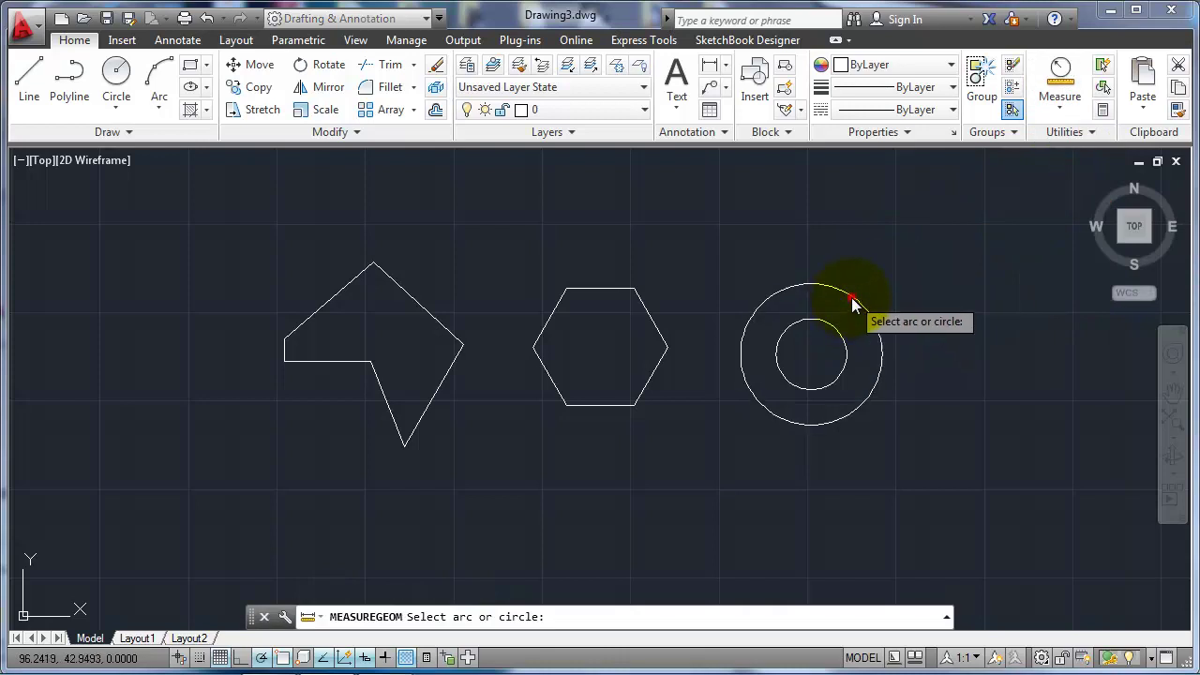
{"action": "left_click", "coordinate": [852, 300]}
{"action": "key", "text": "Escape"}
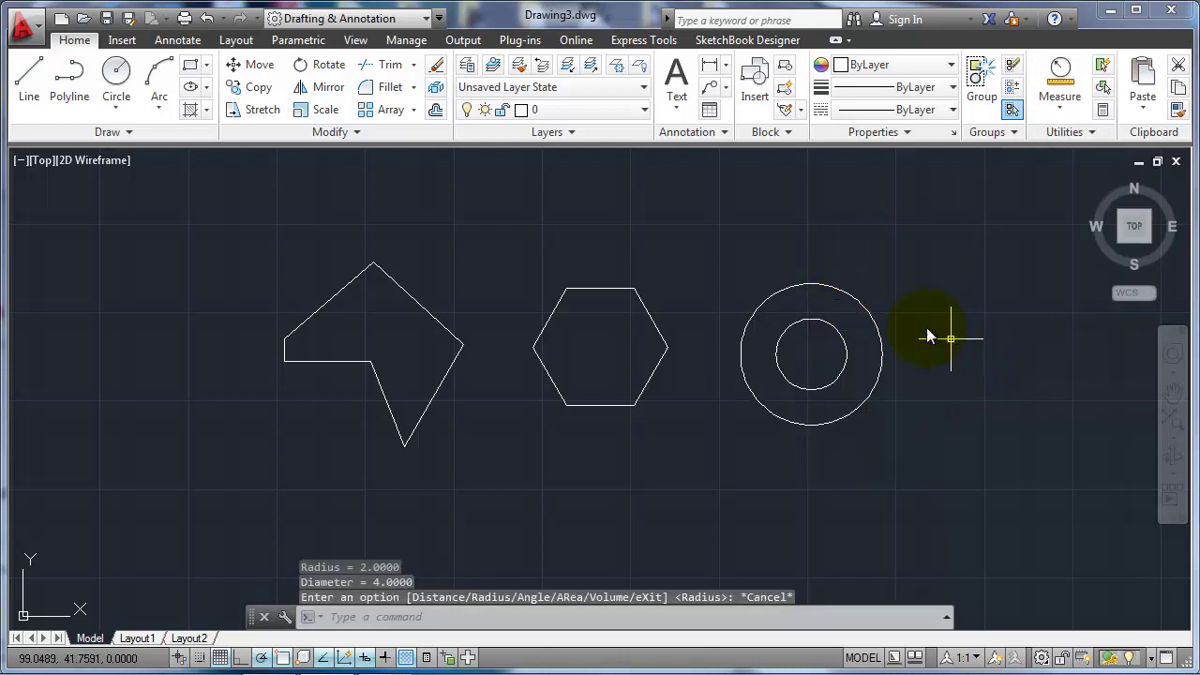
- In the outer circle's Properties, change its diameter to 3, then restore it to 4.0000
{"action": "left_click", "coordinate": [873, 318]}
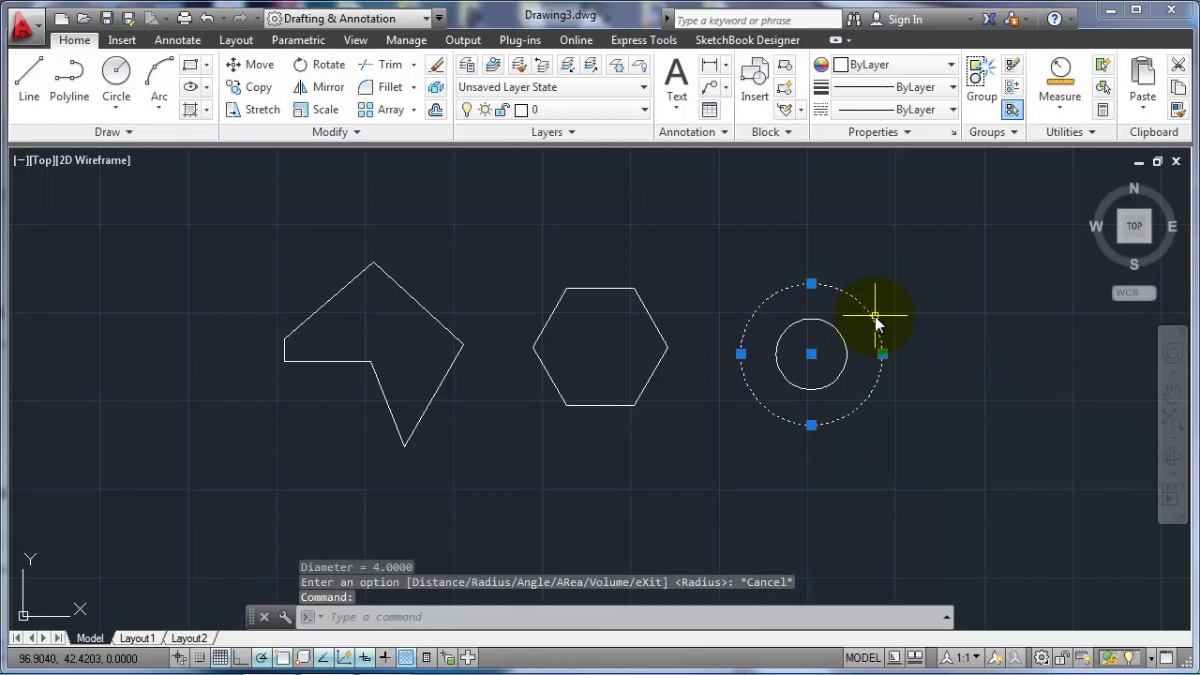
{"action": "right_click", "coordinate": [876, 319]}
{"action": "left_click", "coordinate": [934, 641]}
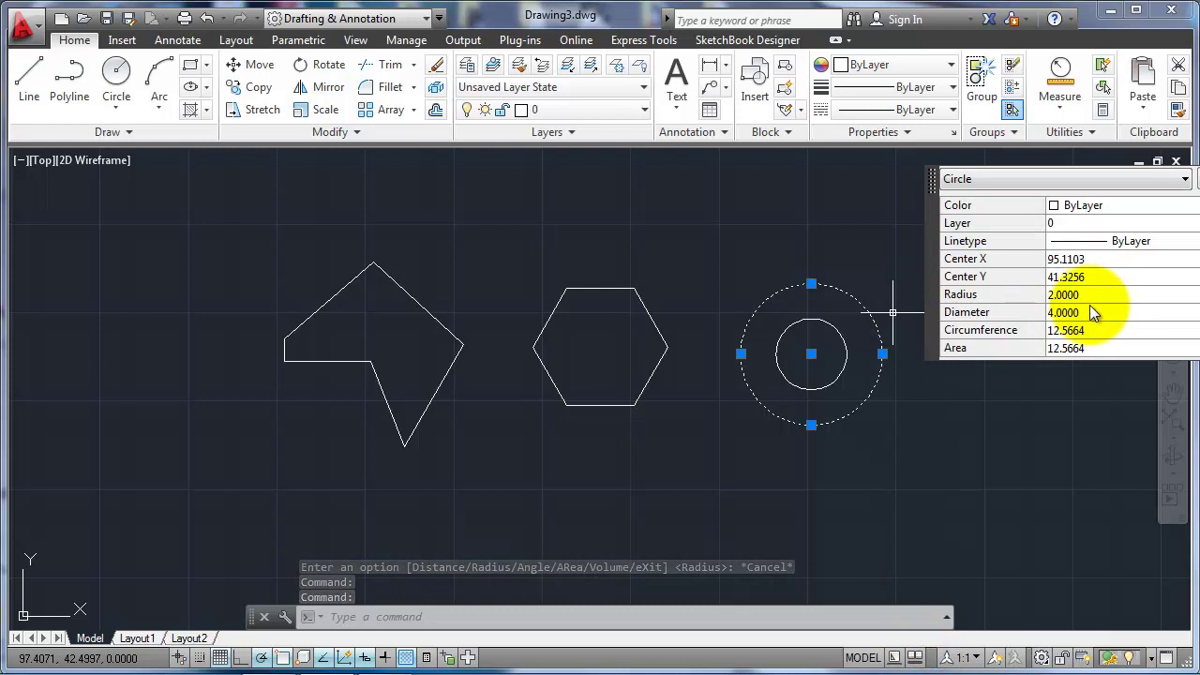
{"action": "left_click", "coordinate": [1089, 312]}
{"action": "type", "text": "3"}
{"action": "left_click", "coordinate": [1055, 329]}
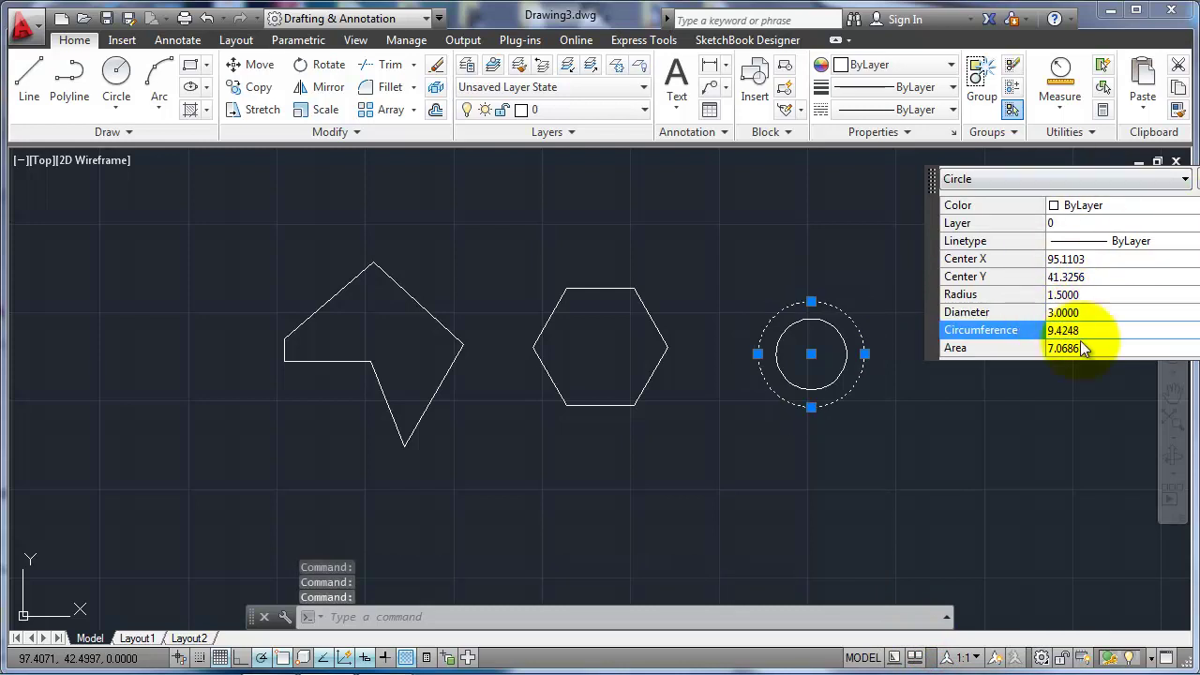
{"action": "left_click", "coordinate": [1091, 312]}
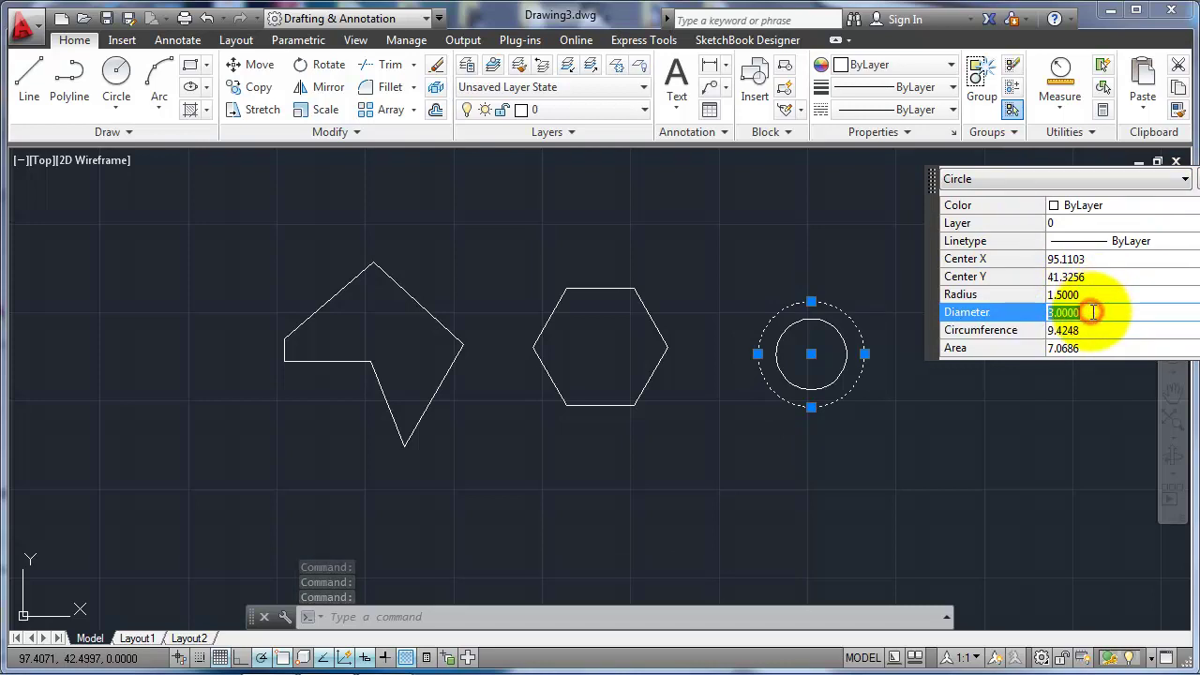
{"action": "key", "text": "Tab"}
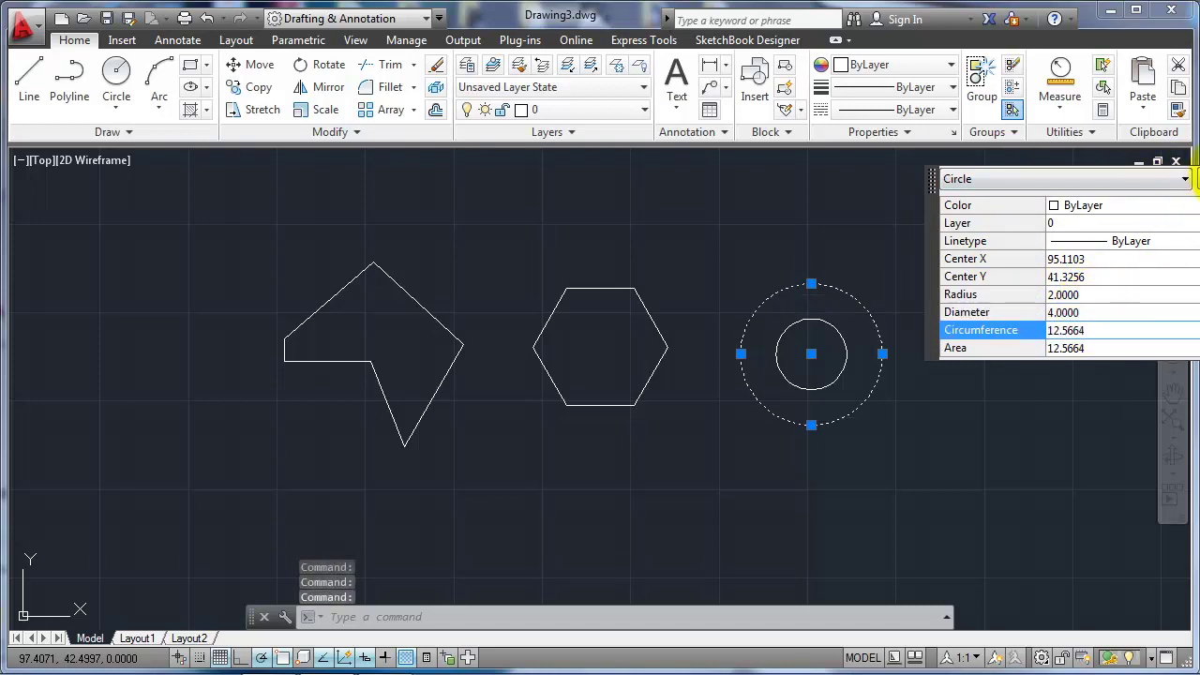
{"action": "left_click", "coordinate": [1197, 178]}
- Measure the angle between the hexagon's upper-left and lower-left edges: 120°
{"action": "key", "text": "Escape"}
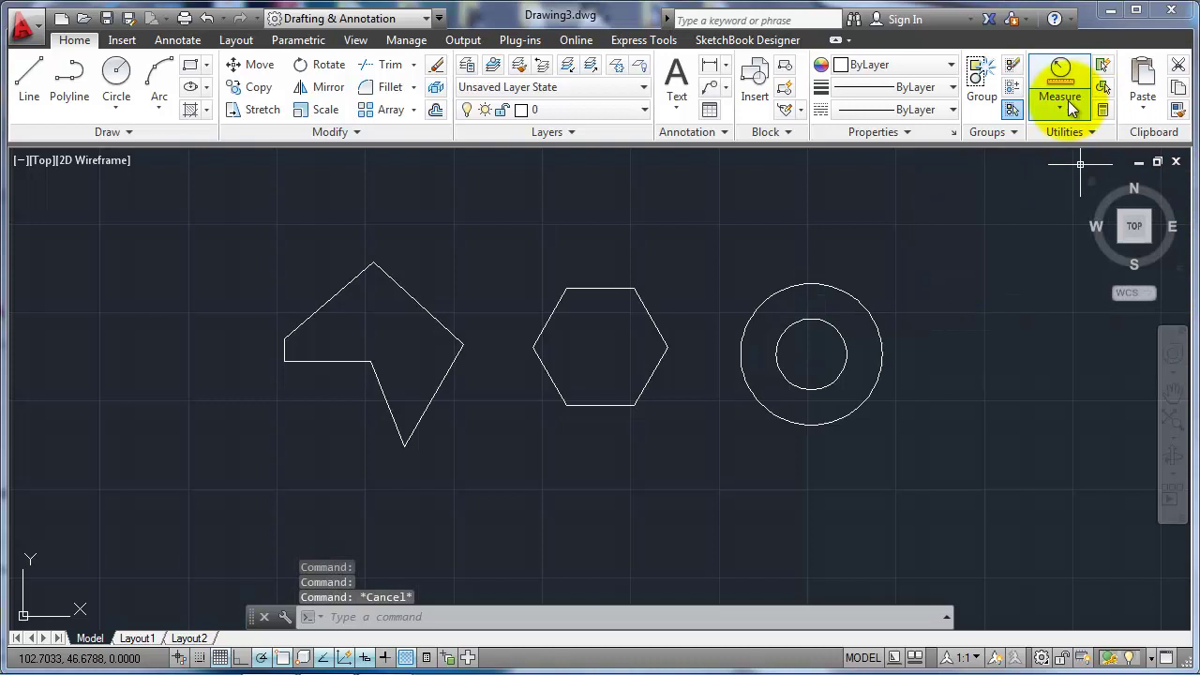
{"action": "left_click", "coordinate": [1059, 106]}
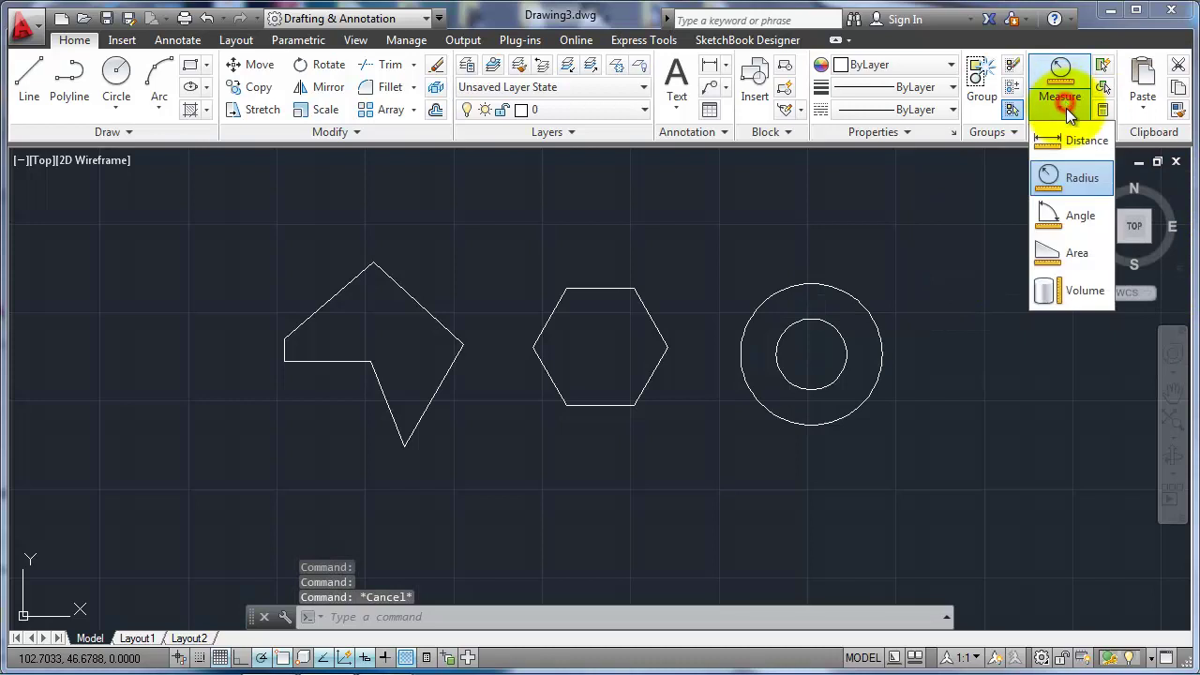
{"action": "left_click", "coordinate": [1055, 218]}
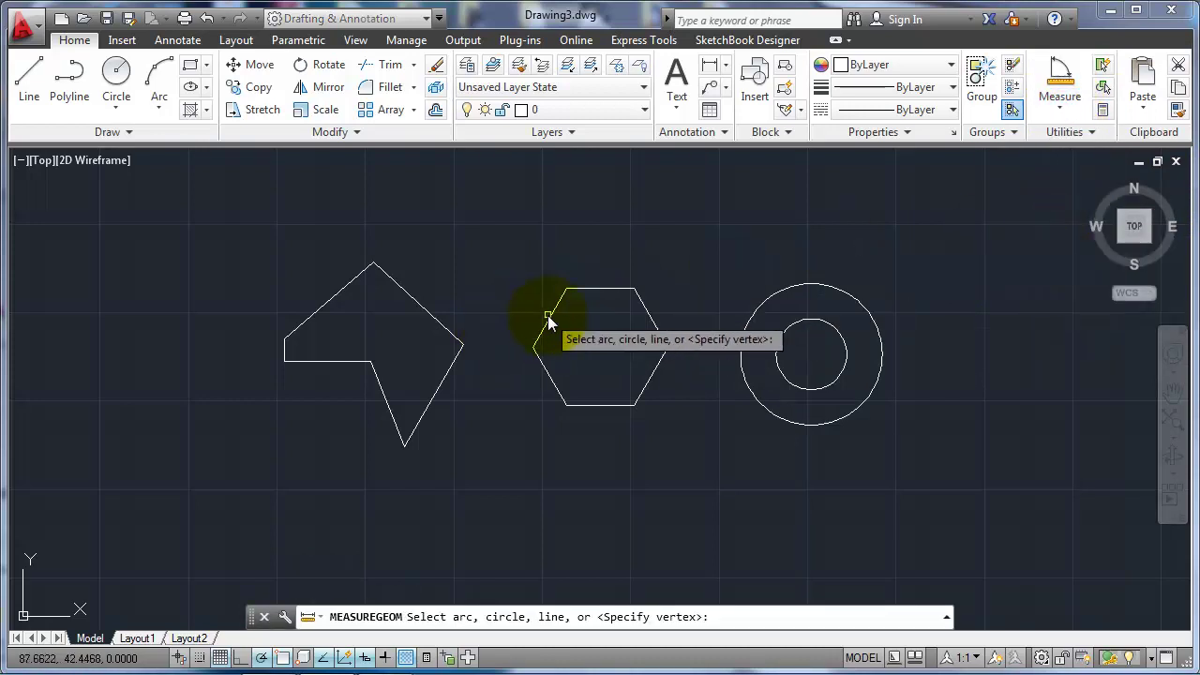
{"action": "left_click", "coordinate": [552, 319]}
{"action": "left_click", "coordinate": [546, 368]}
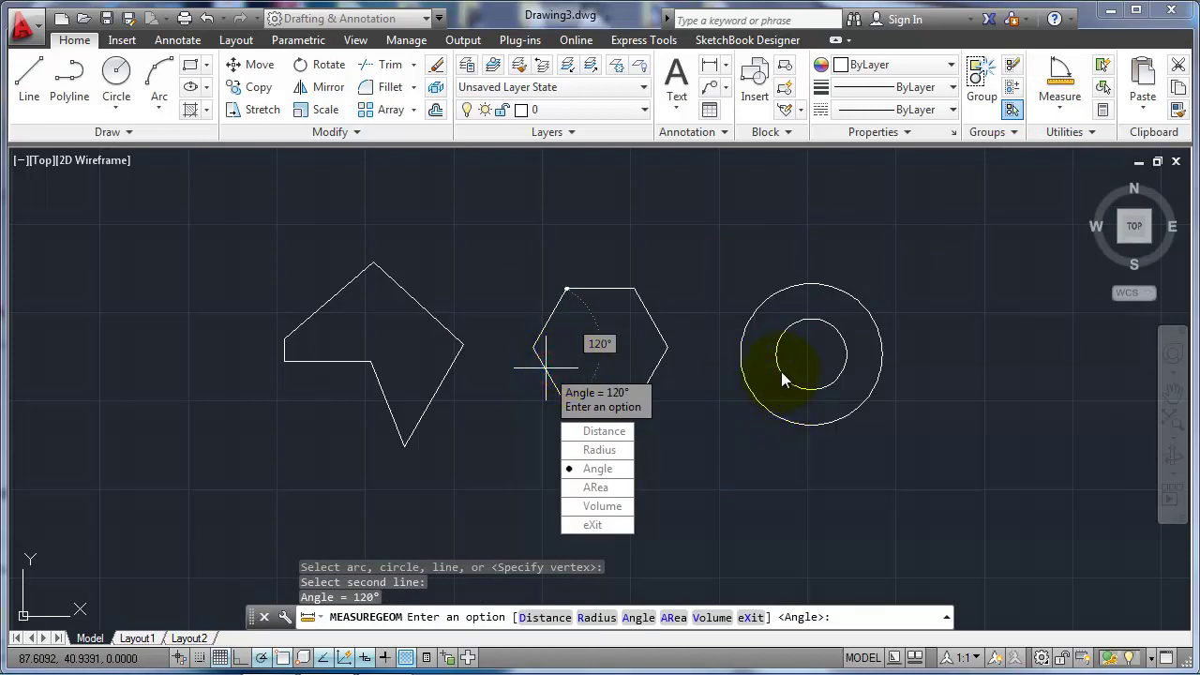
{"action": "key", "text": "Escape"}
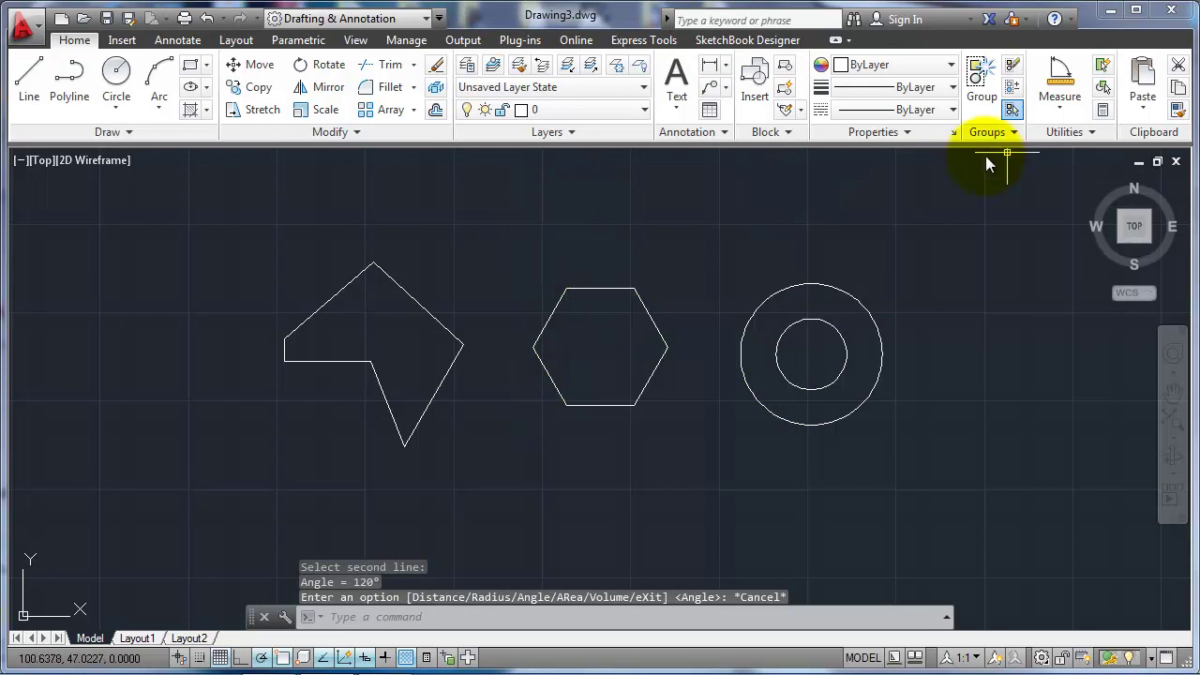
- Measure the hexagon's area as an object: 9.3826, perimeter 11.4021
{"action": "left_click", "coordinate": [1054, 108]}
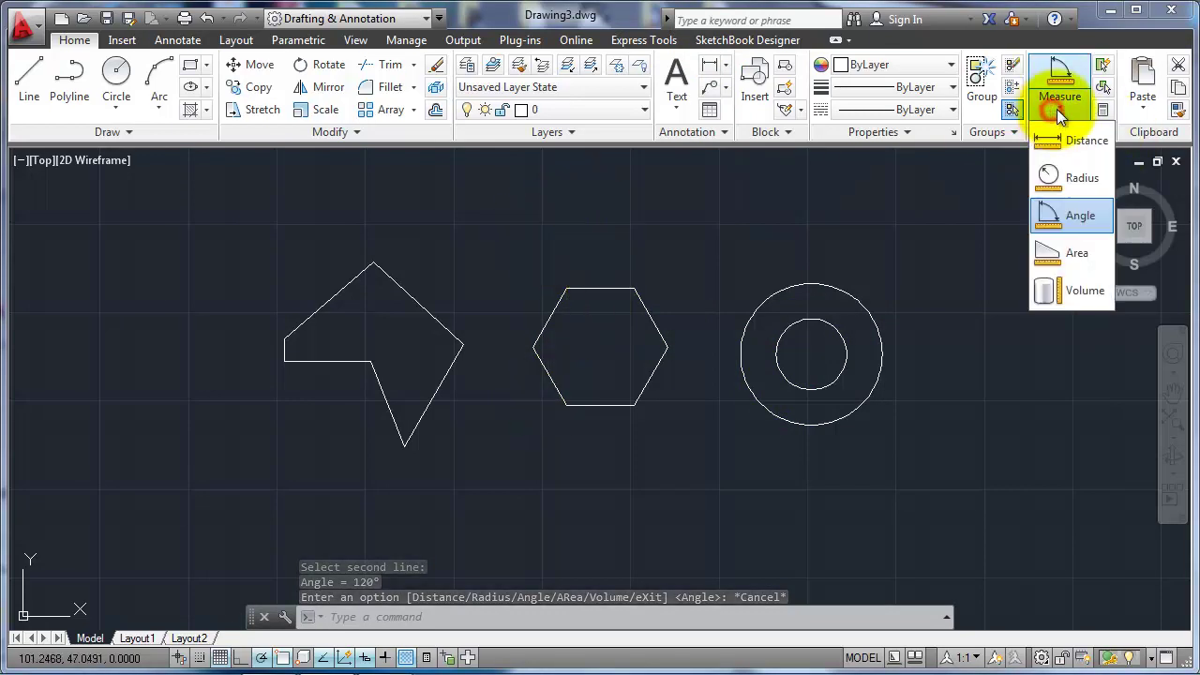
{"action": "left_click", "coordinate": [1064, 258]}
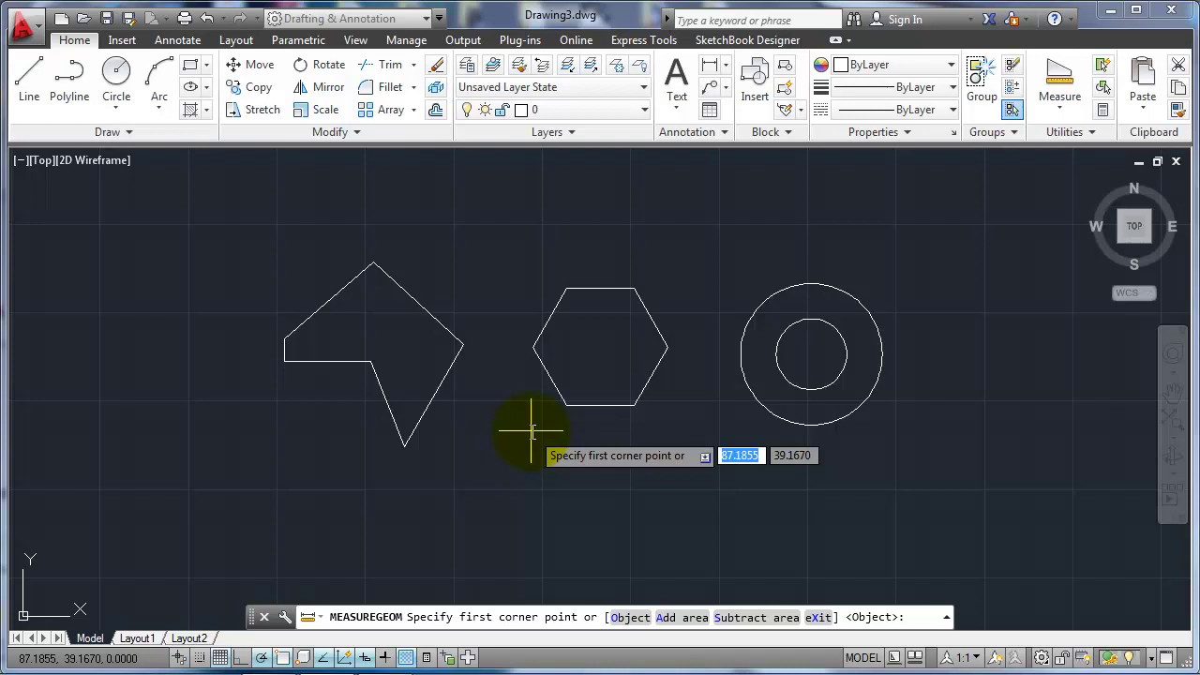
{"action": "key", "text": "Return"}
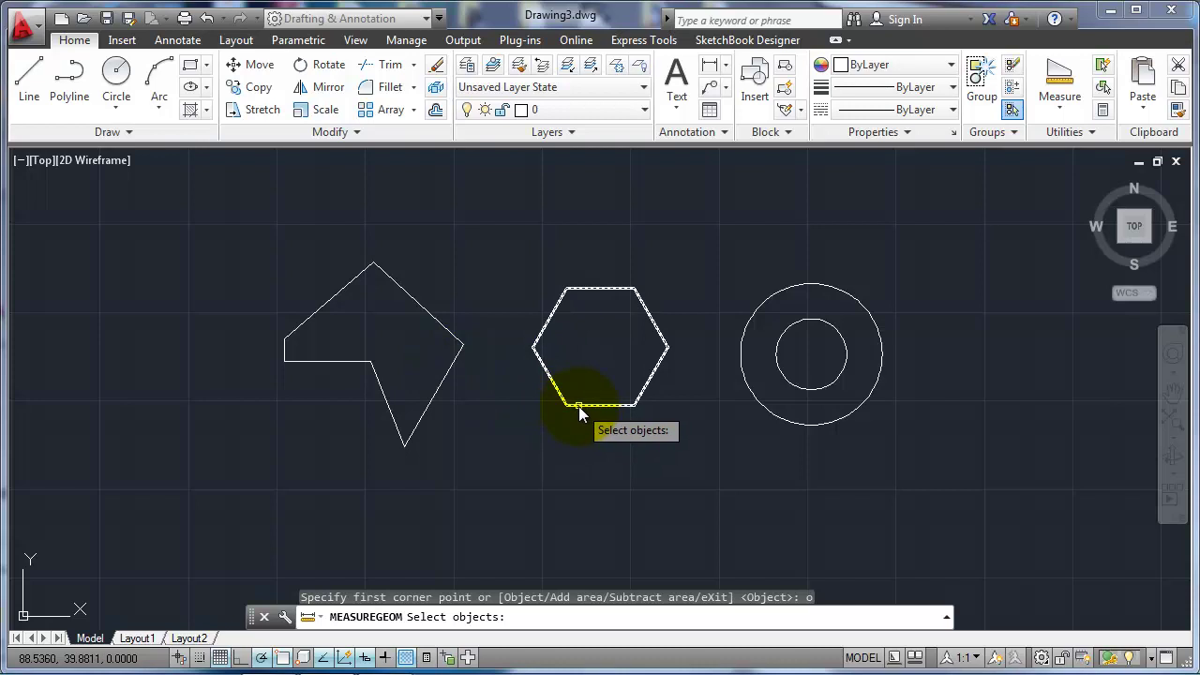
{"action": "left_click", "coordinate": [437, 394]}
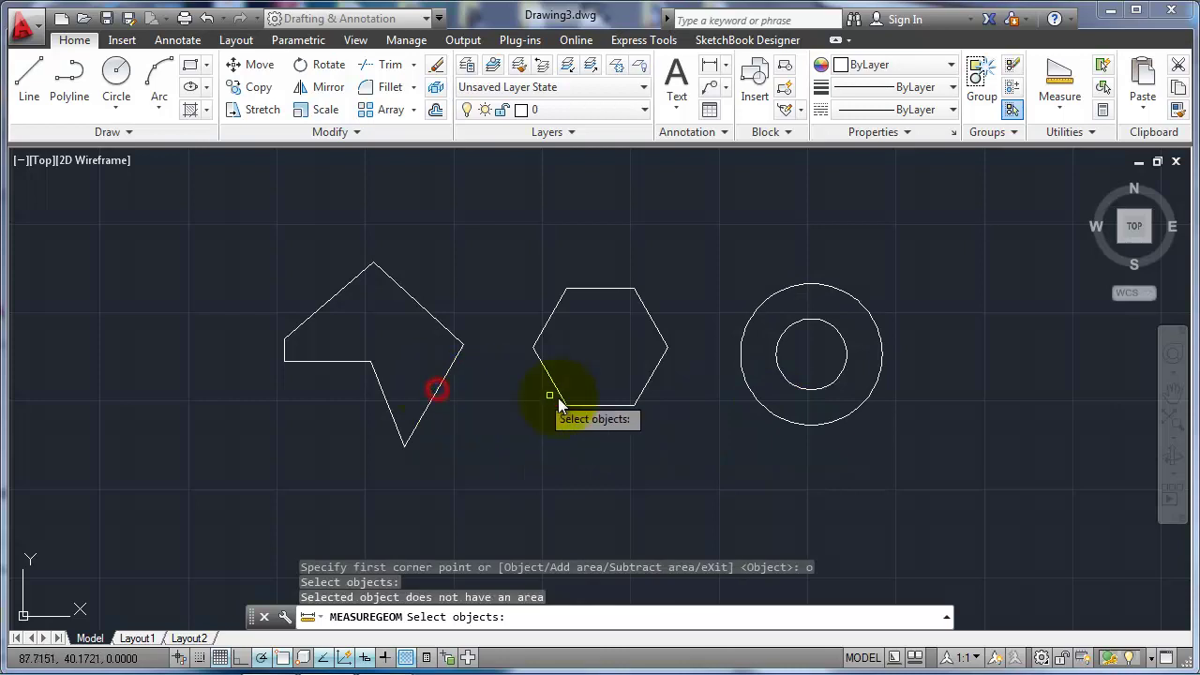
{"action": "left_click", "coordinate": [605, 406]}
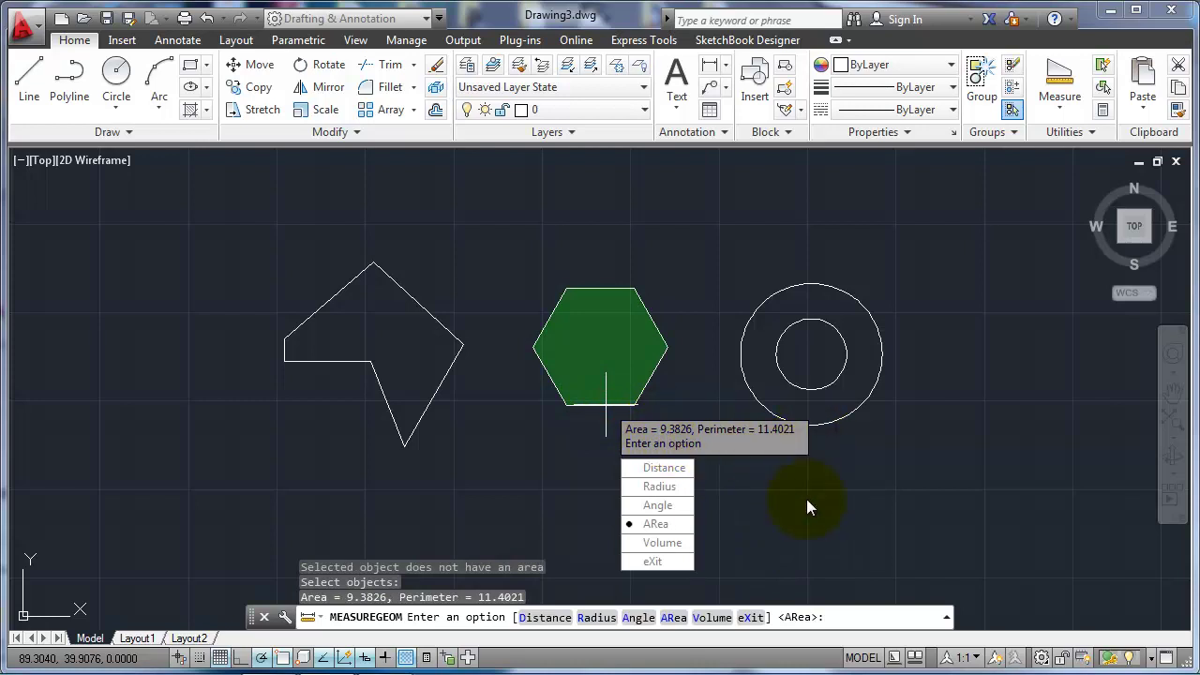
{"action": "key", "text": "Escape"}
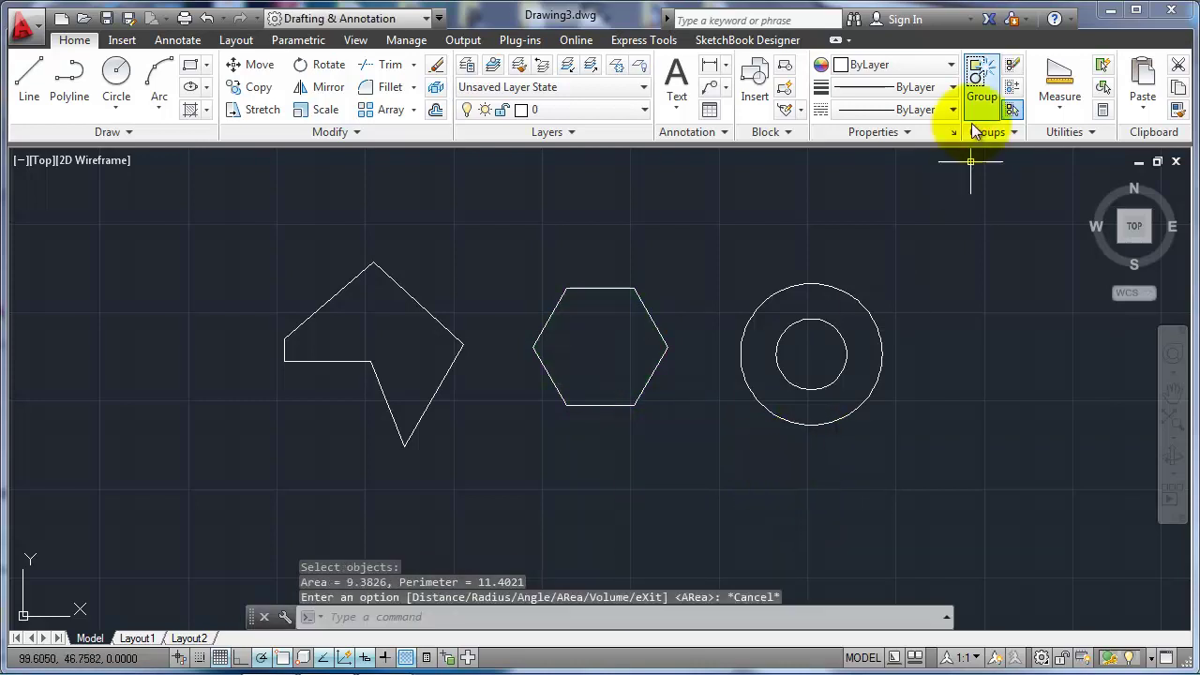
- Measure the outer circle's area as an object: 12.5664
{"action": "left_click", "coordinate": [1058, 77]}
{"action": "key", "text": "Return"}
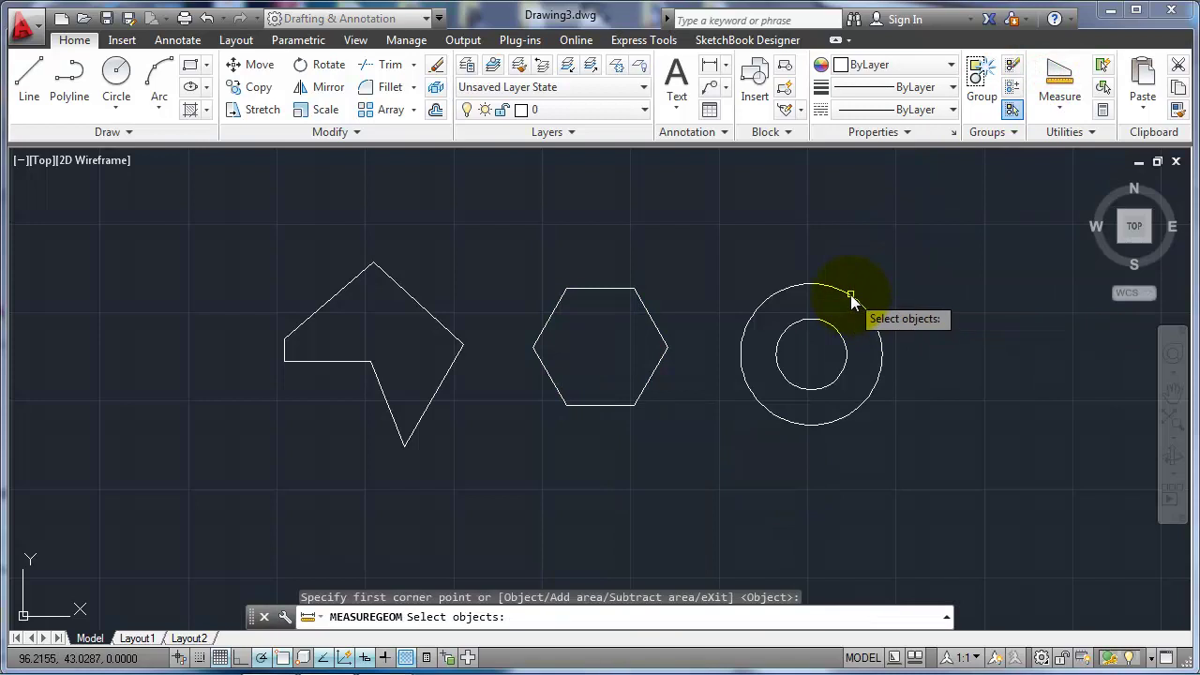
{"action": "left_click", "coordinate": [850, 295]}
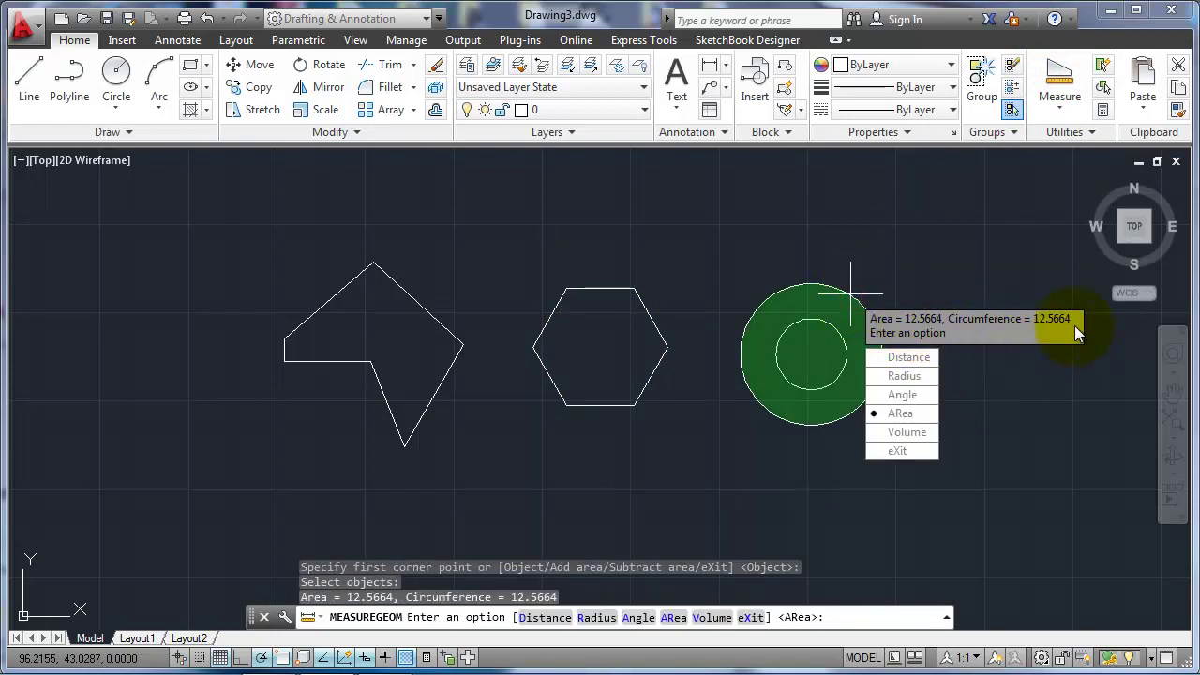
{"action": "key", "text": "Escape"}
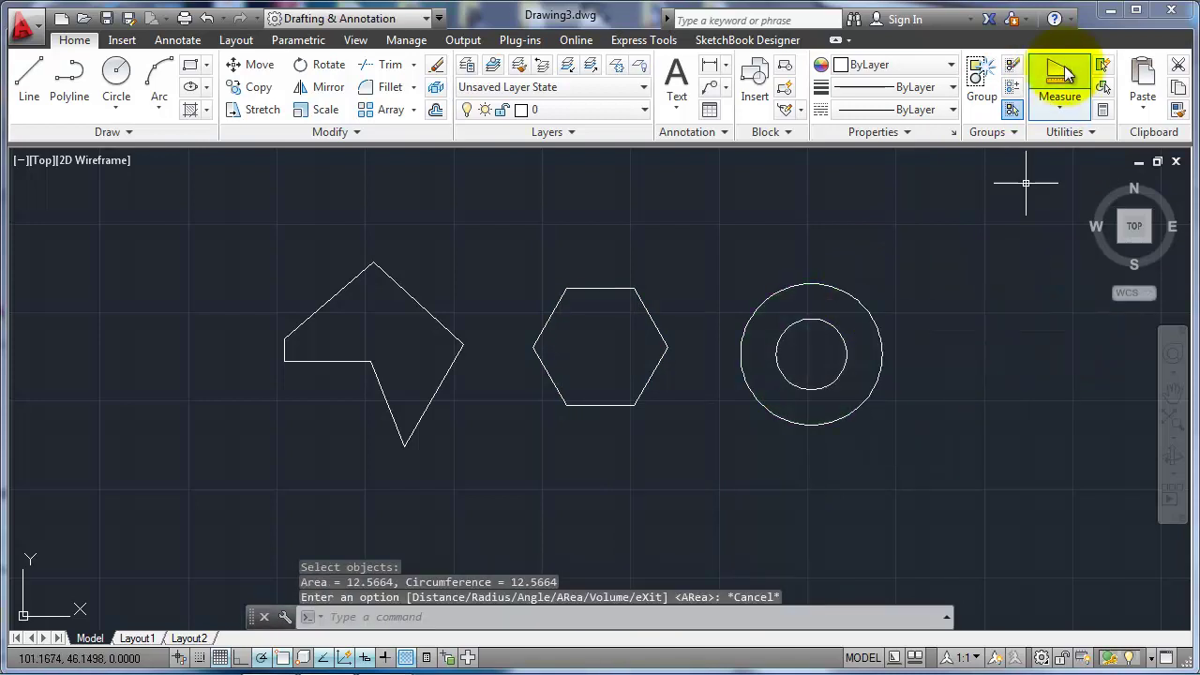
{"action": "left_click", "coordinate": [1058, 77]}
- Pick the notched shape's six corners to get area 11.2321 and perimeter 15.7661
{"action": "left_click", "coordinate": [404, 442]}
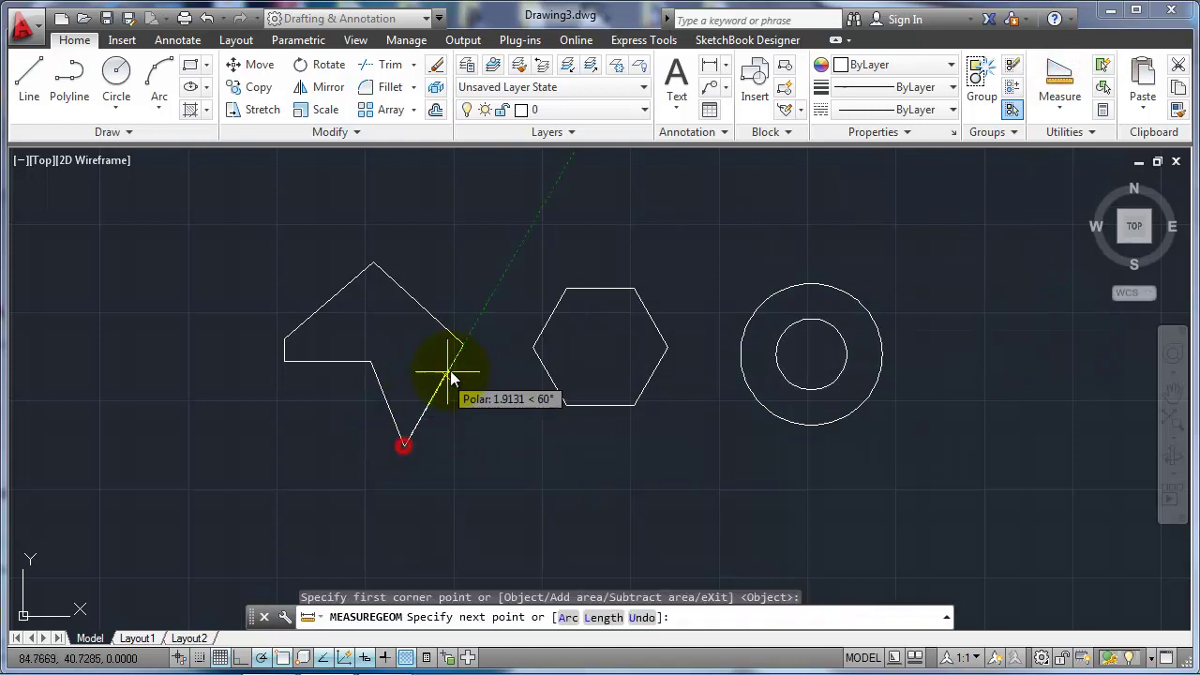
{"action": "left_click", "coordinate": [463, 344]}
{"action": "left_click", "coordinate": [374, 263]}
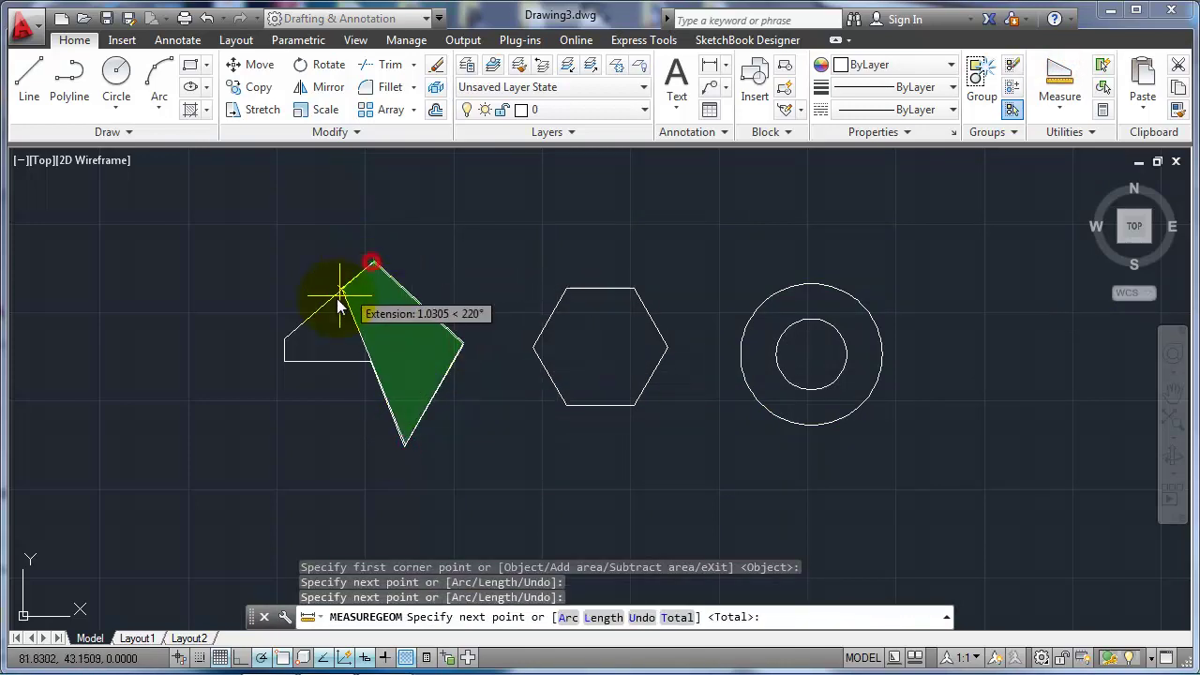
{"action": "left_click", "coordinate": [283, 338]}
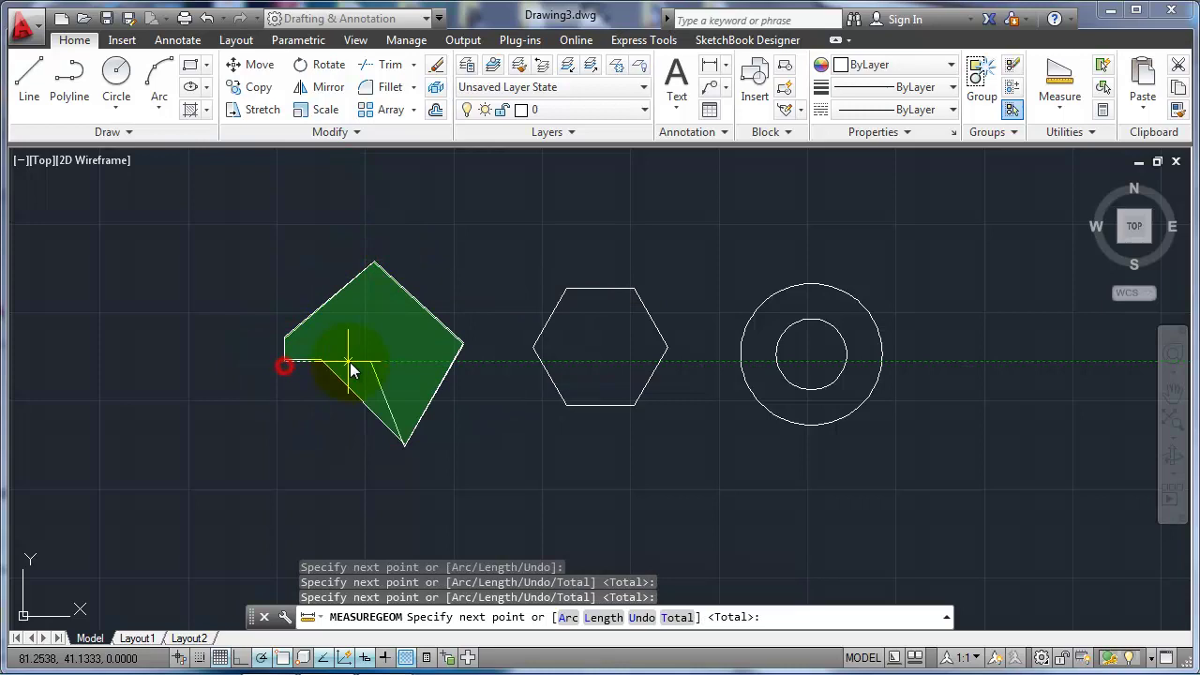
{"action": "left_click", "coordinate": [284, 360]}
{"action": "left_click", "coordinate": [370, 360]}
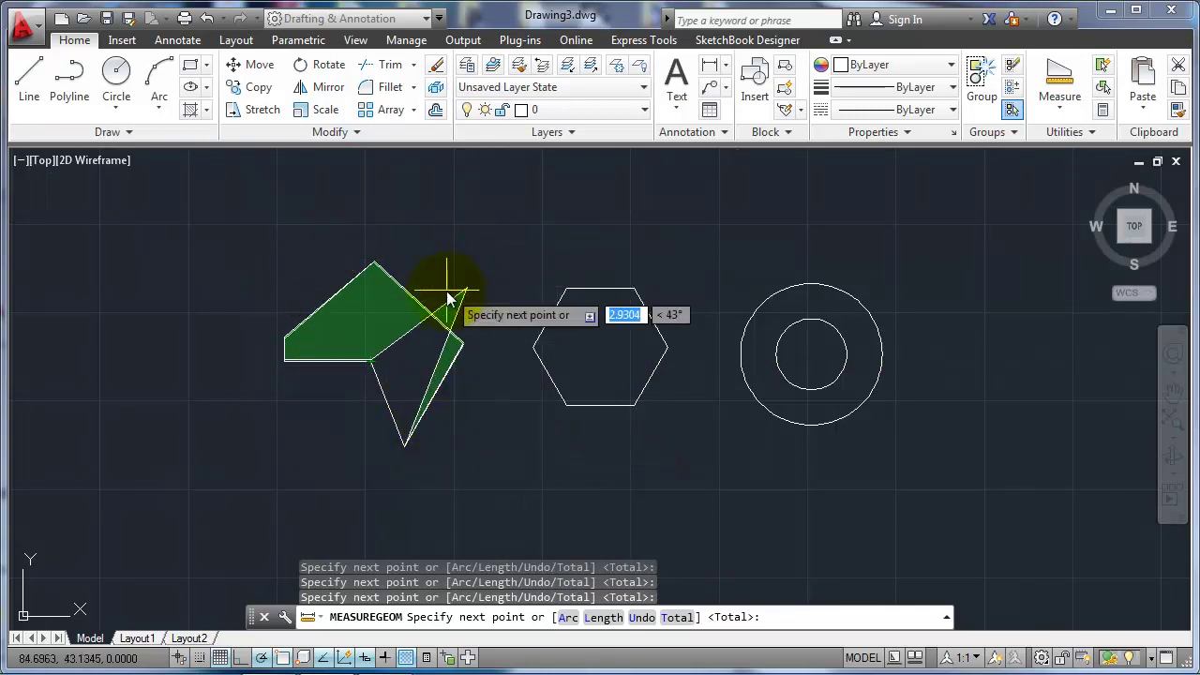
{"action": "key", "text": "Return"}
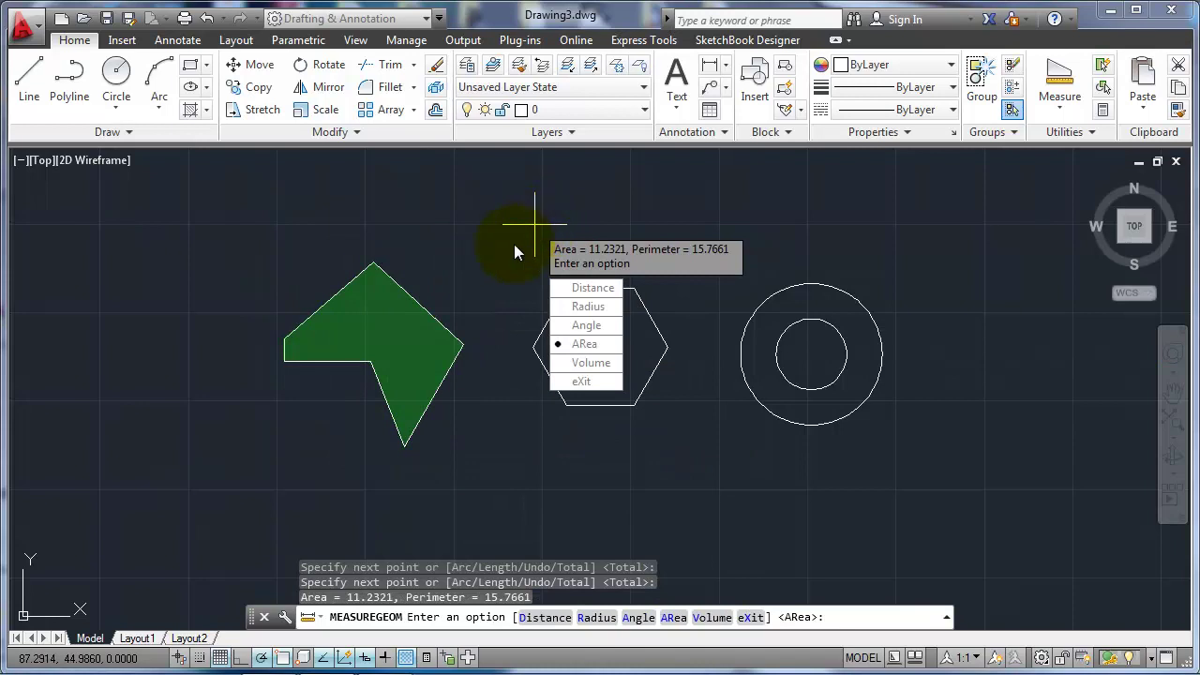
{"action": "key", "text": "Escape"}
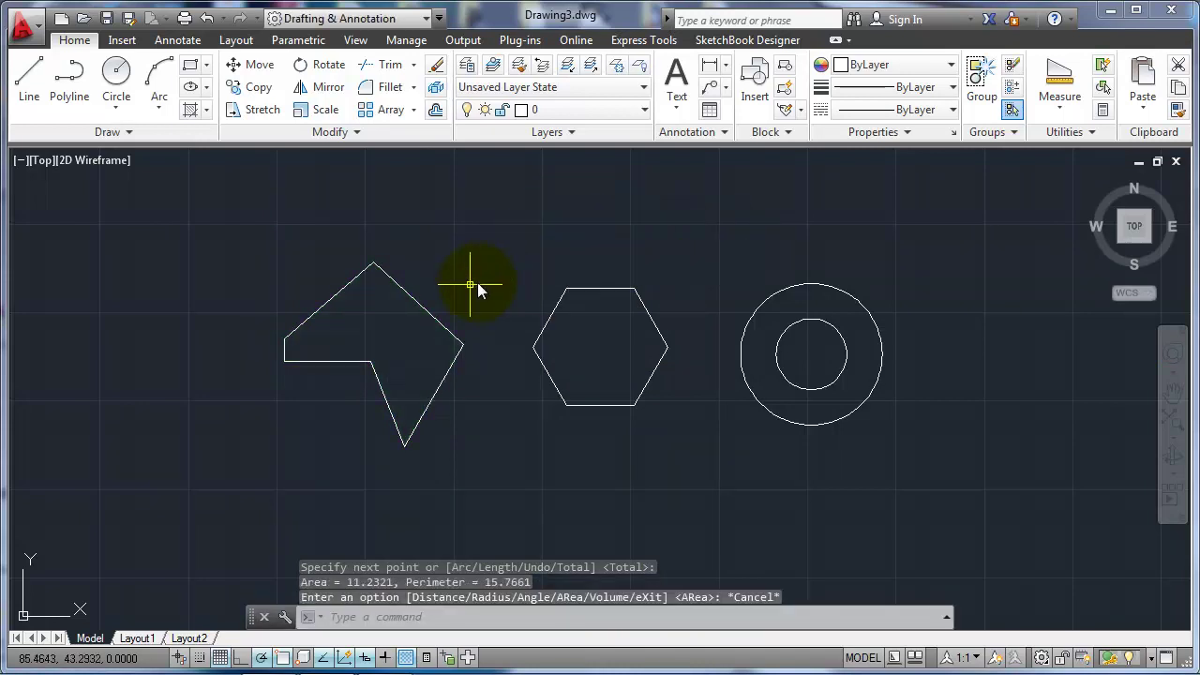
- With PEDIT, convert one edge to a polyline and join all six segments onto it
{"action": "type", "text": "p"}
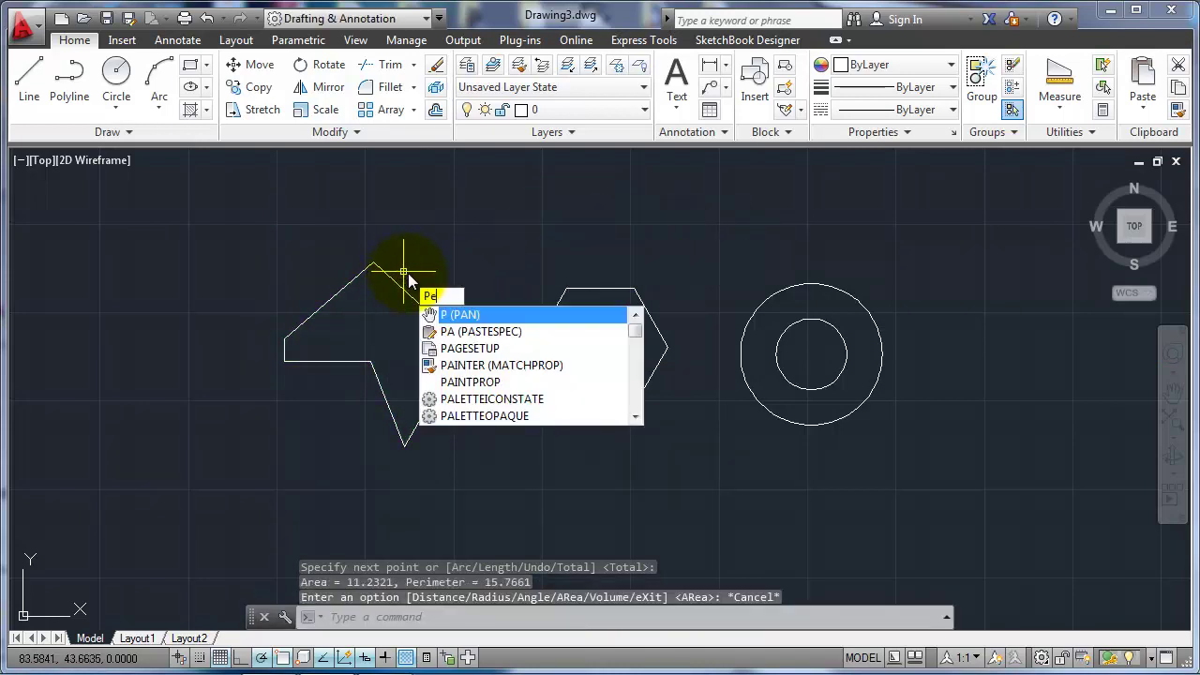
{"action": "type", "text": "e"}
{"action": "key", "text": "Return"}
{"action": "left_click", "coordinate": [403, 293]}
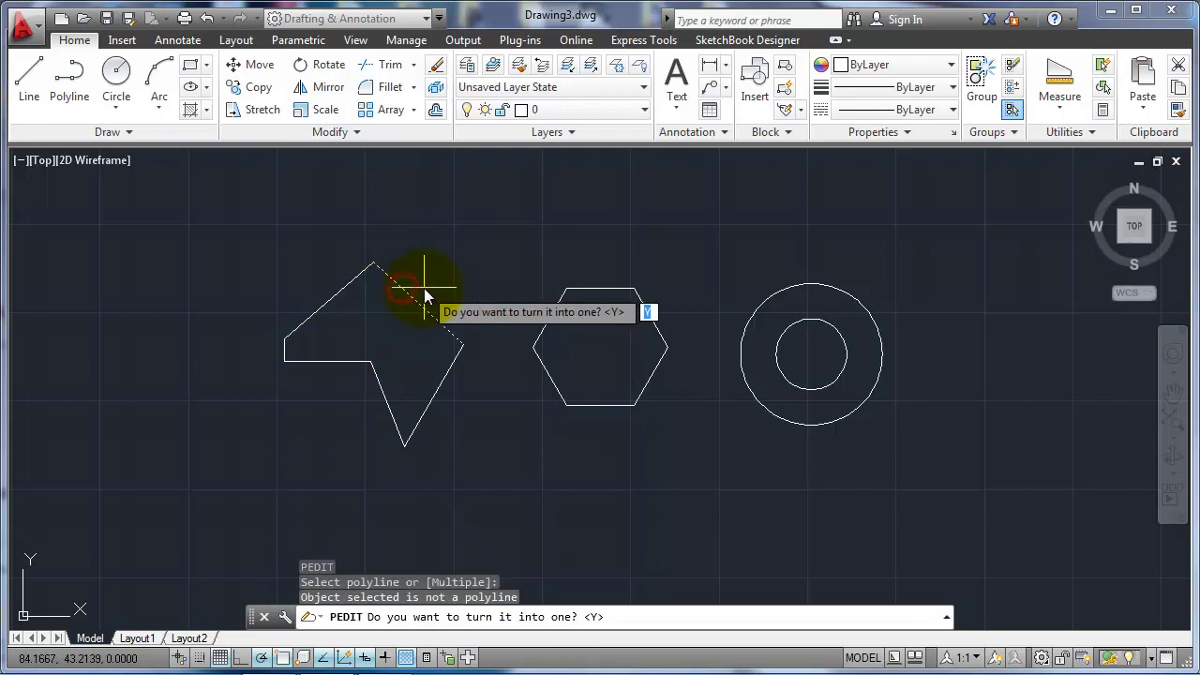
{"action": "key", "text": "Return"}
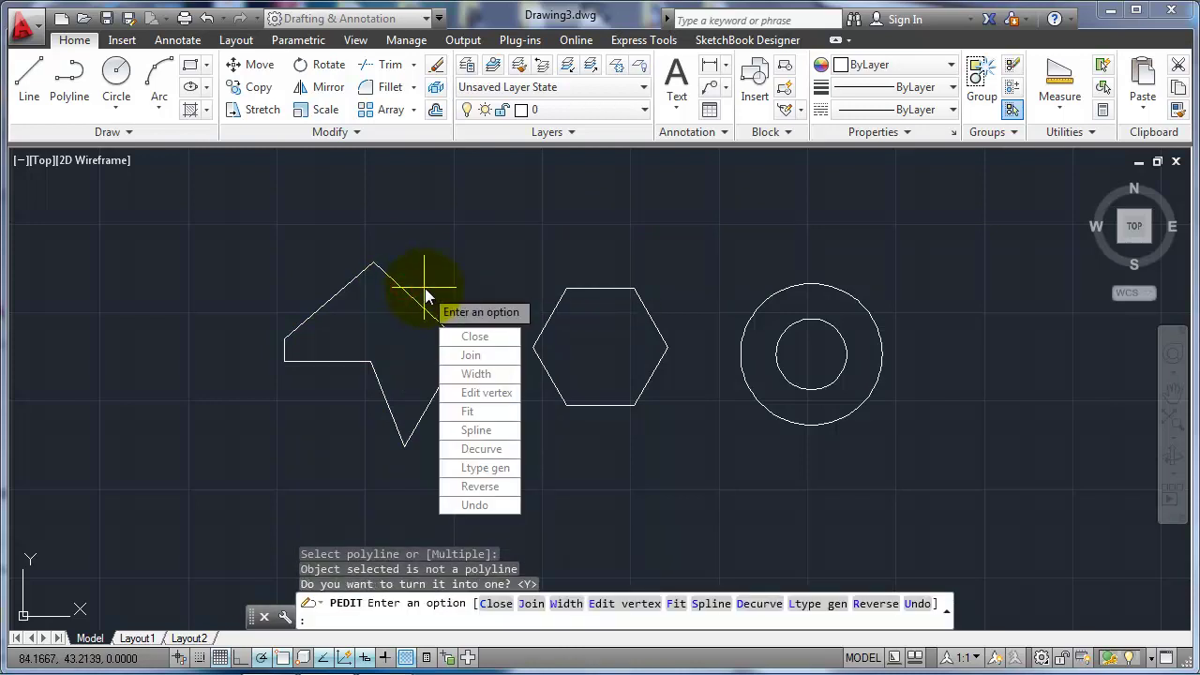
{"action": "left_click", "coordinate": [476, 354]}
{"action": "left_click", "coordinate": [482, 222]}
{"action": "left_click", "coordinate": [270, 439]}
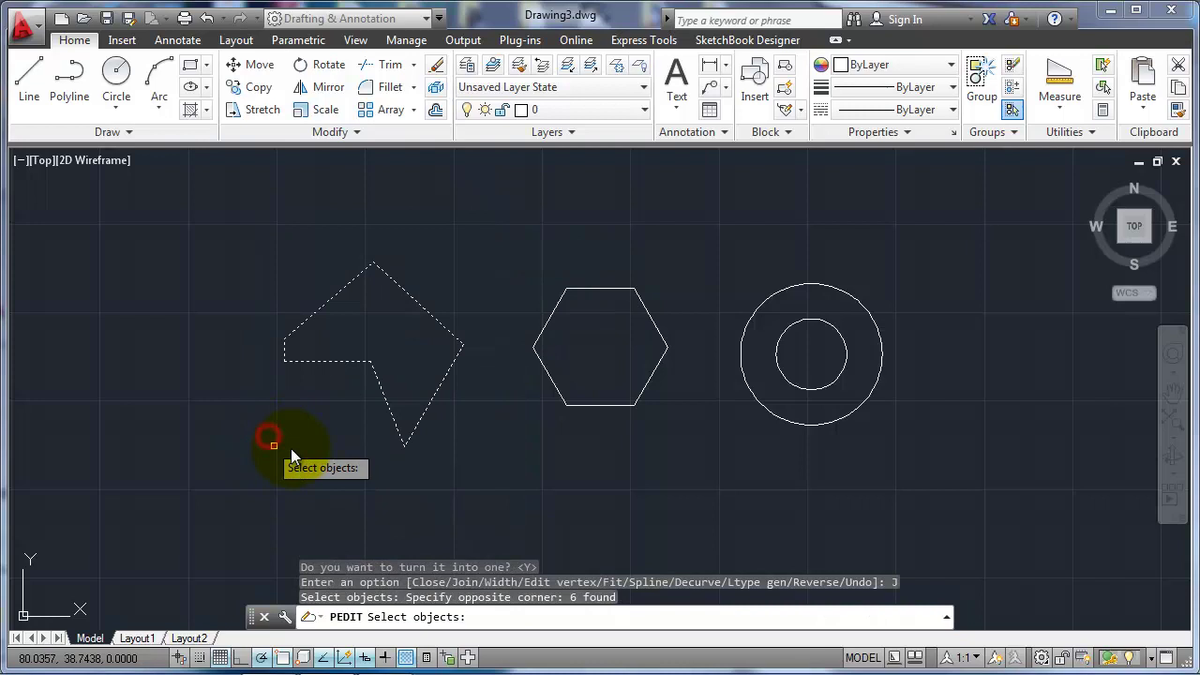
{"action": "key", "text": "Return"}
{"action": "key", "text": "Return"}
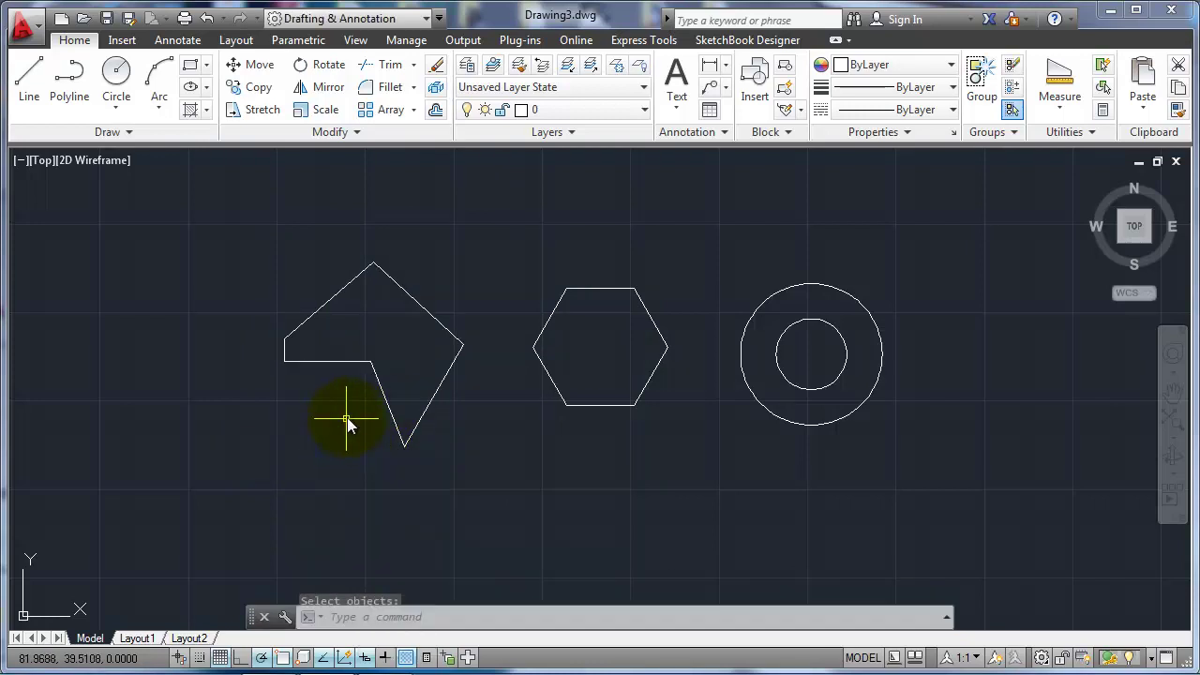
- Measure the joined polyline as one object: area 11.2321, perimeter 15.7661
{"action": "left_click", "coordinate": [1059, 81]}
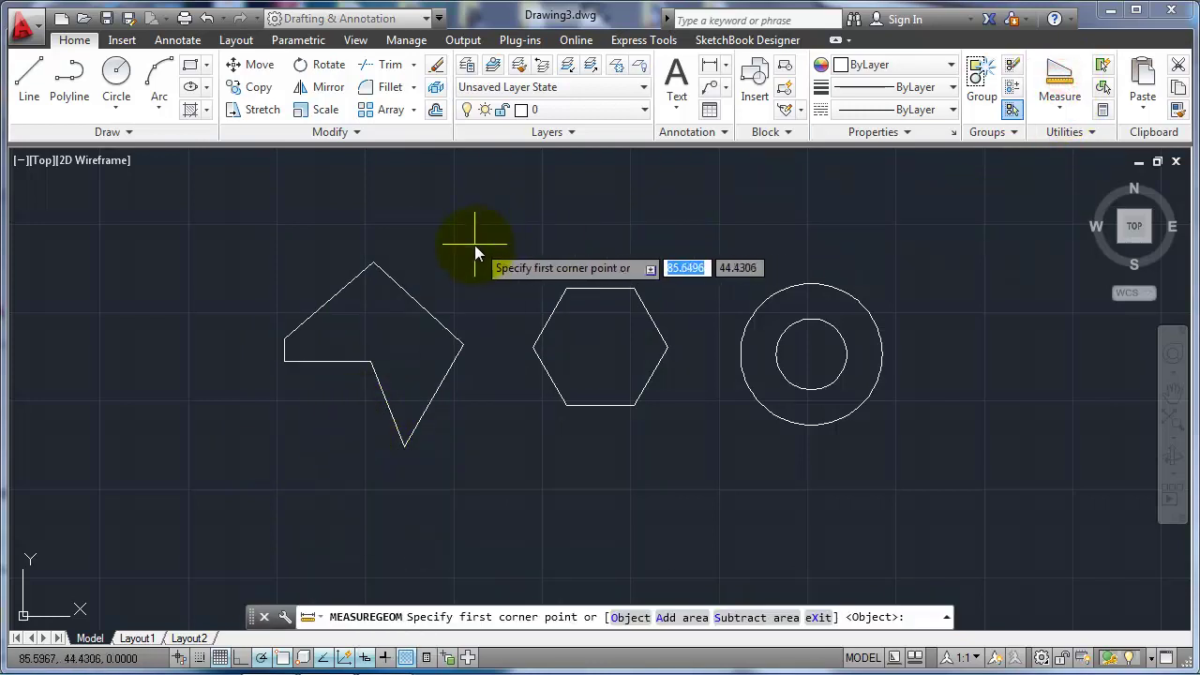
{"action": "key", "text": "Return"}
{"action": "left_click", "coordinate": [419, 301]}
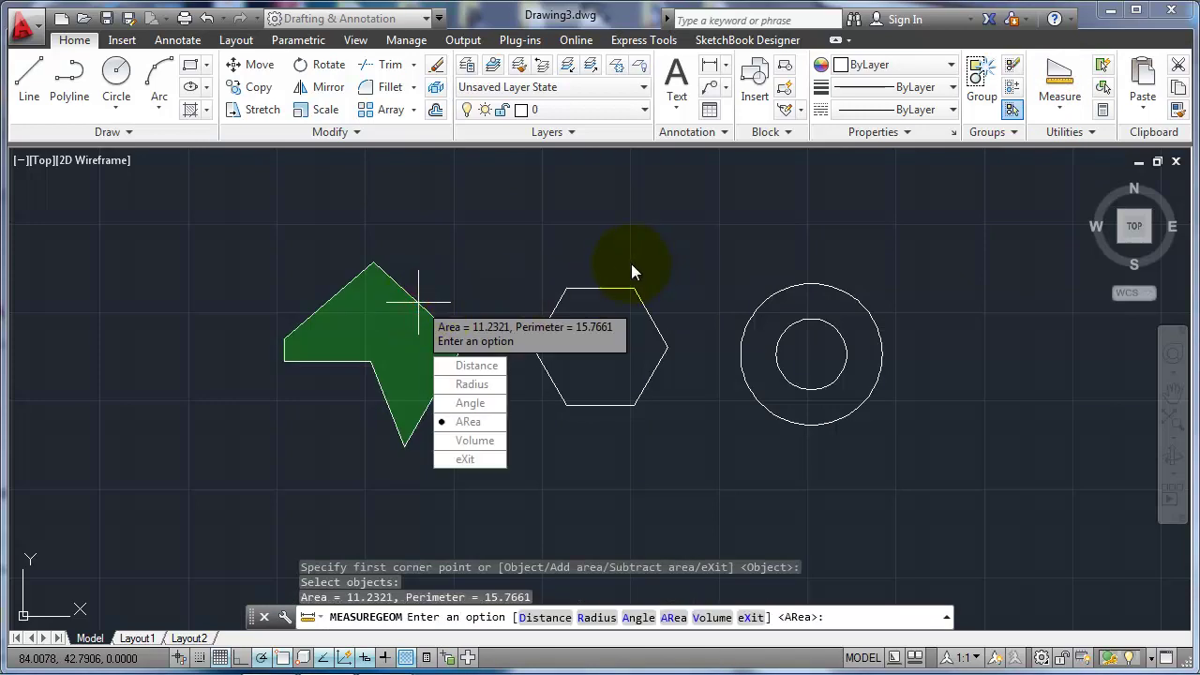
{"action": "key", "text": "Escape"}
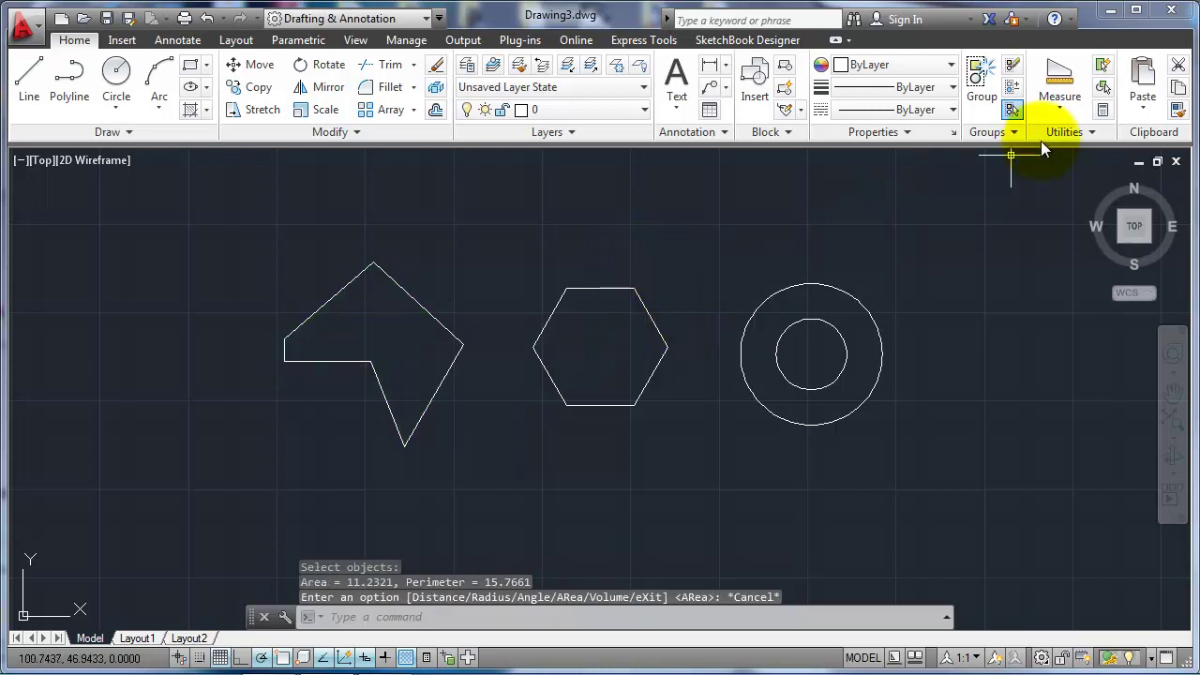
- Start an add-mode area measurement and add the outer circle (12.5664)
{"action": "left_click", "coordinate": [1060, 81]}
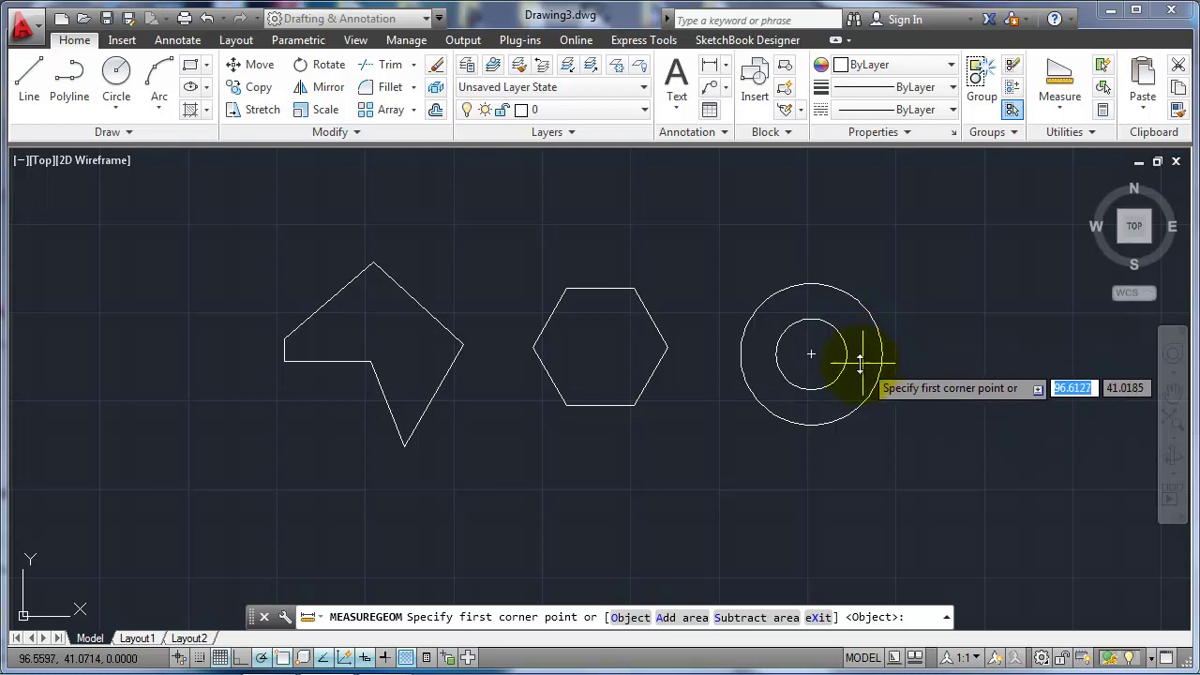
{"action": "type", "text": "a"}
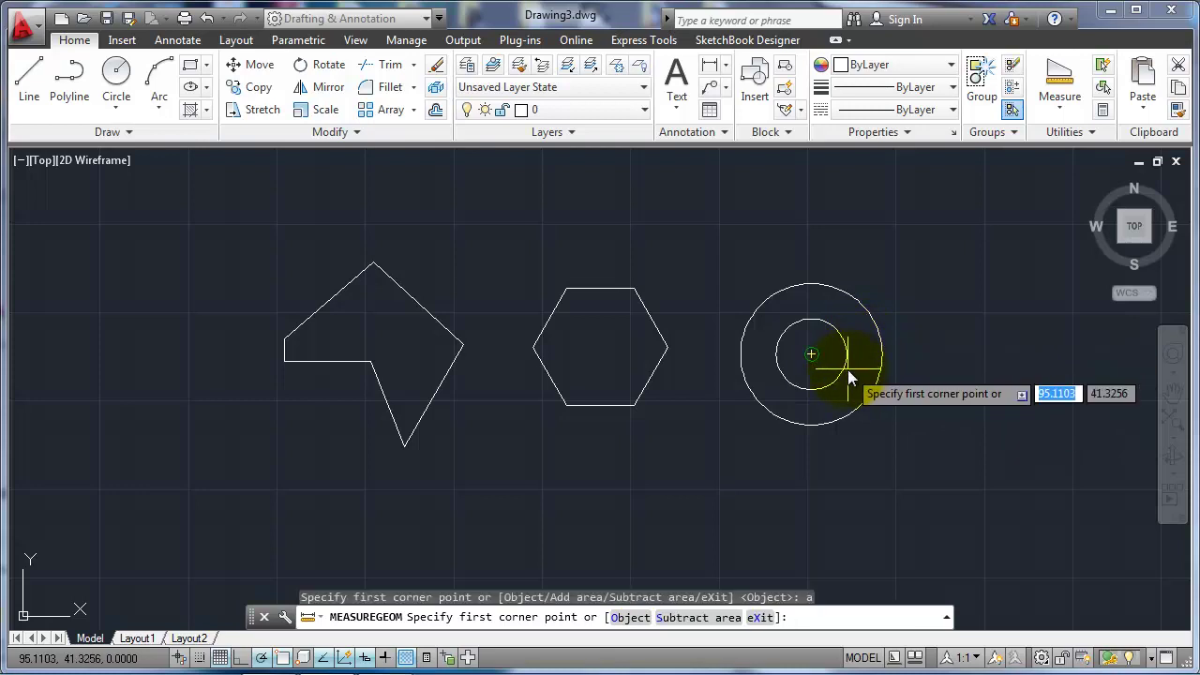
{"action": "type", "text": "o"}
{"action": "key", "text": "Return"}
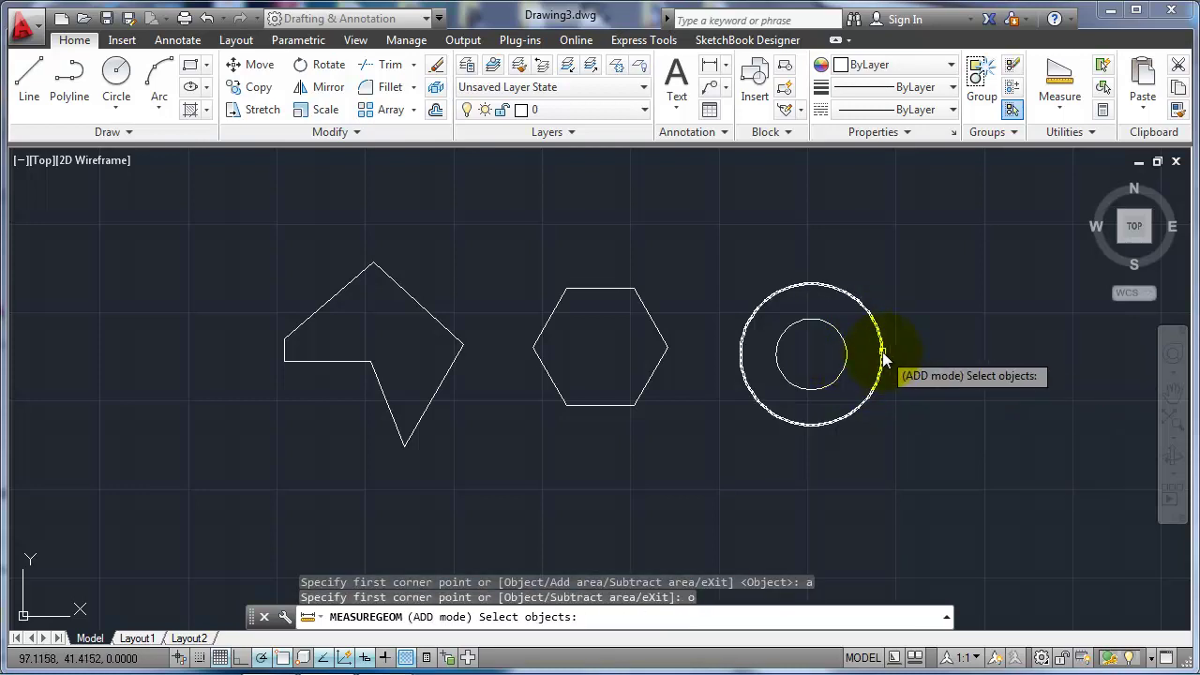
{"action": "left_click", "coordinate": [882, 356]}
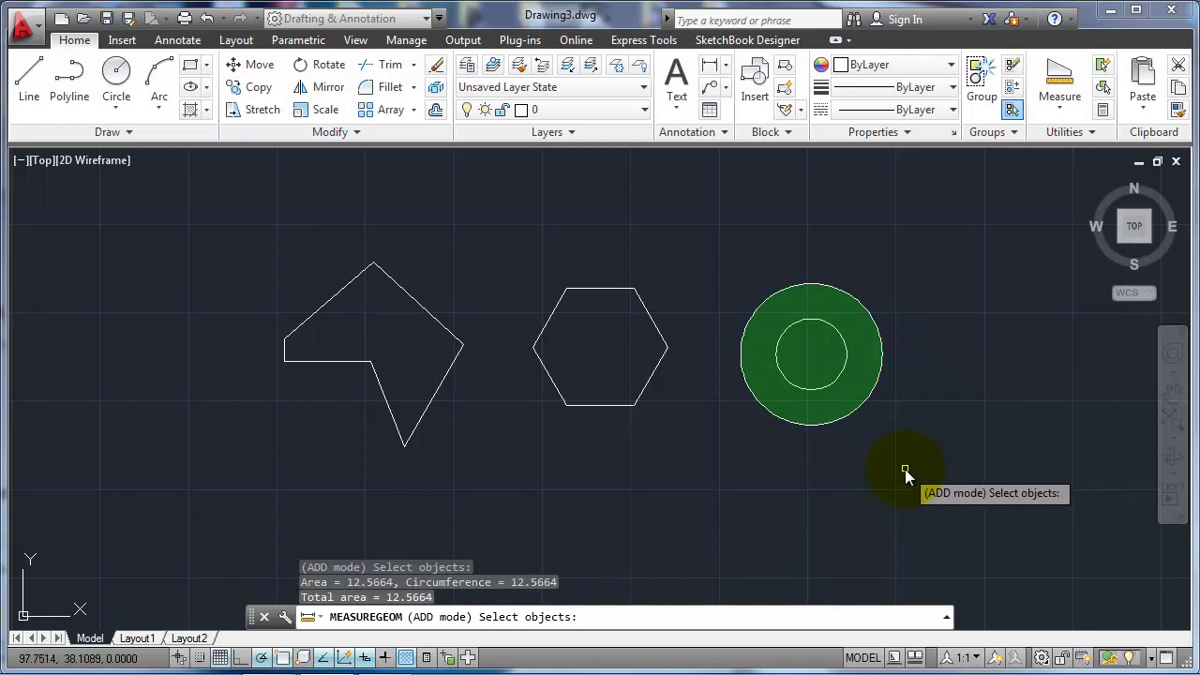
{"action": "key", "text": "Return"}
- Subtract the inner circle (3.1416) for a net ring area of 9.4248, reviewing the command history
{"action": "type", "text": "s"}
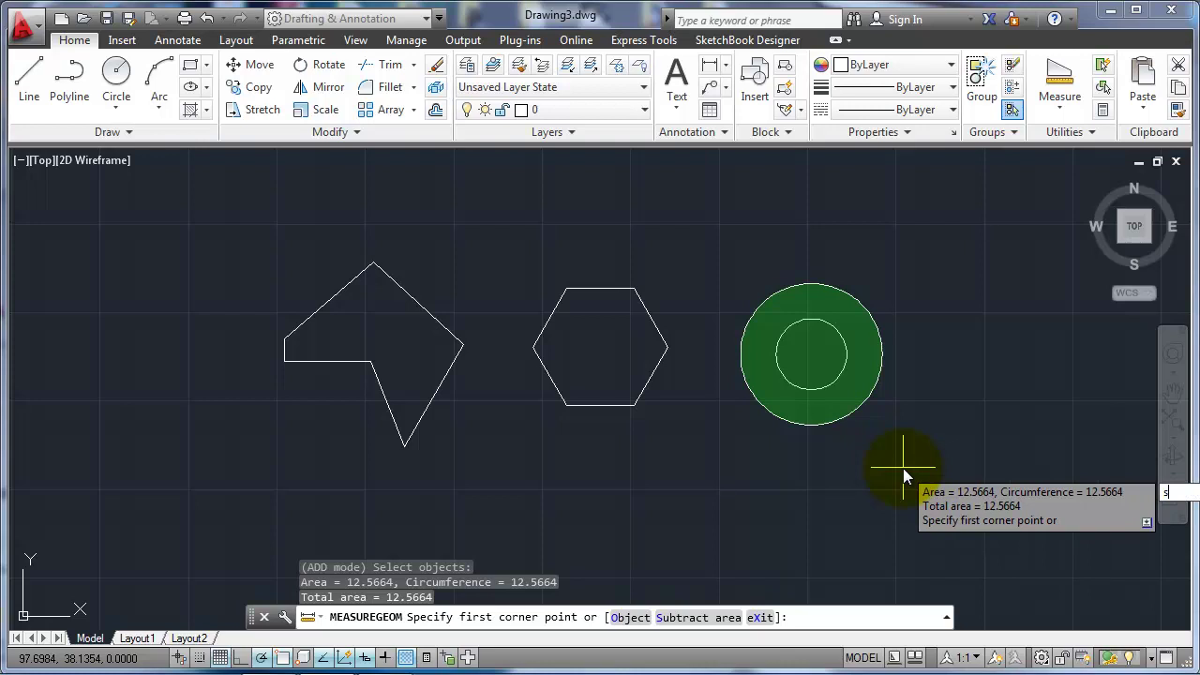
{"action": "key", "text": "Return"}
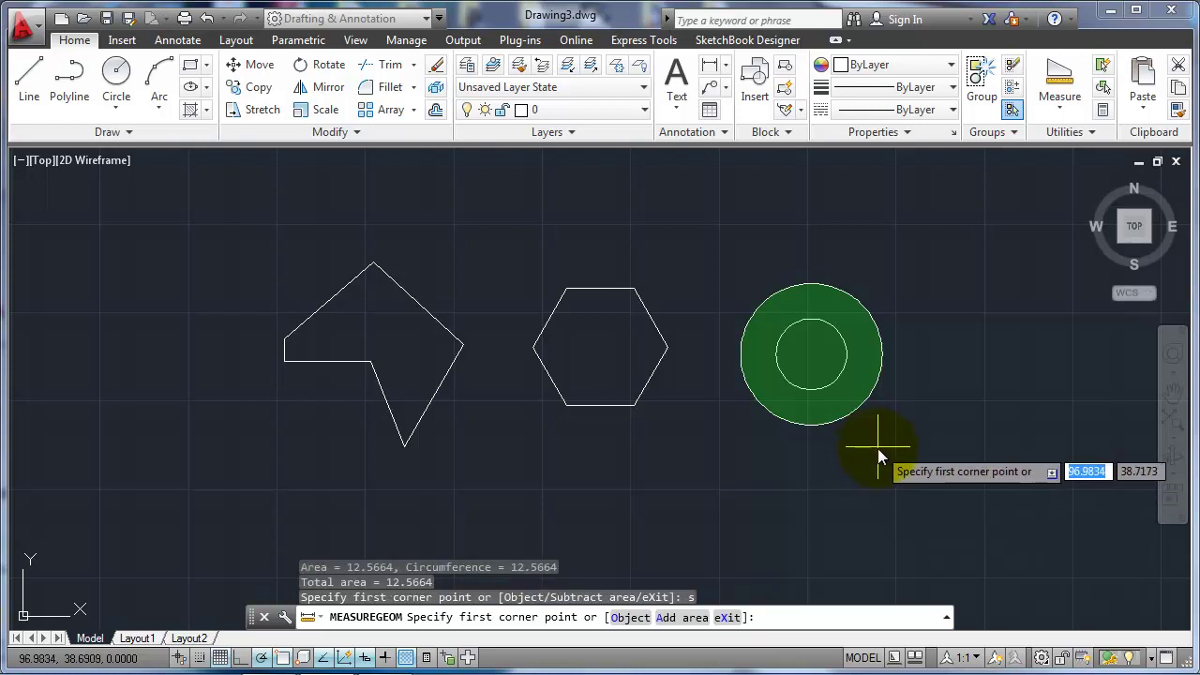
{"action": "type", "text": "o"}
{"action": "key", "text": "Return"}
{"action": "left_click", "coordinate": [840, 378]}
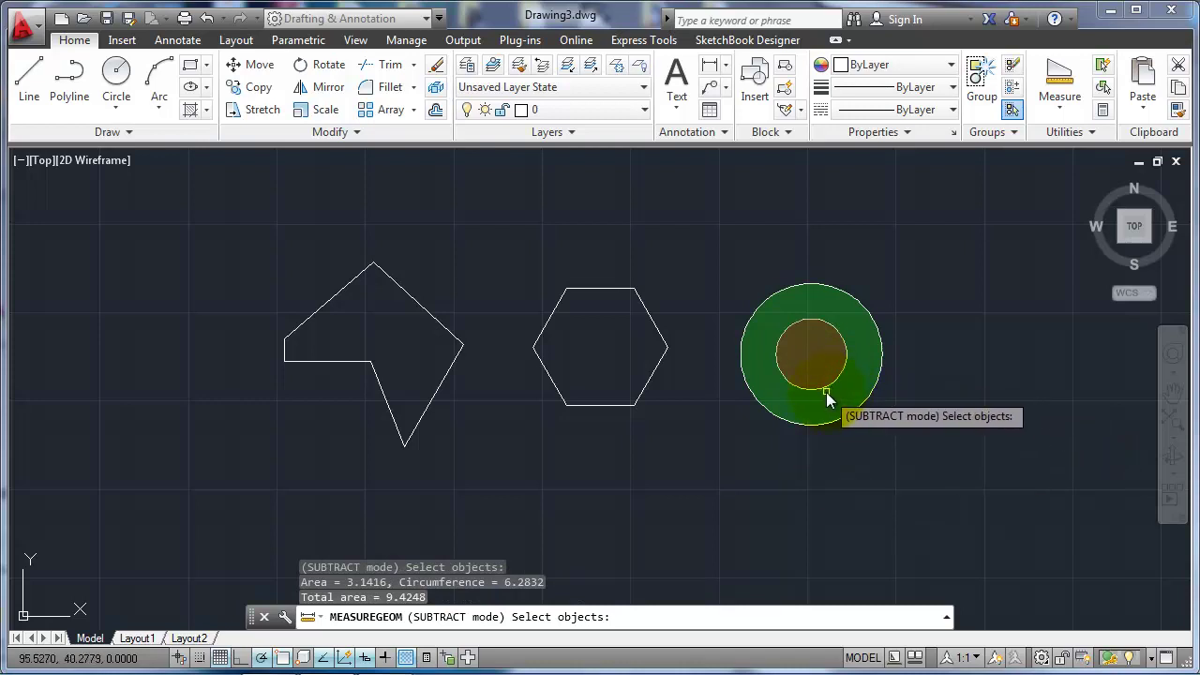
{"action": "key", "text": "F2"}
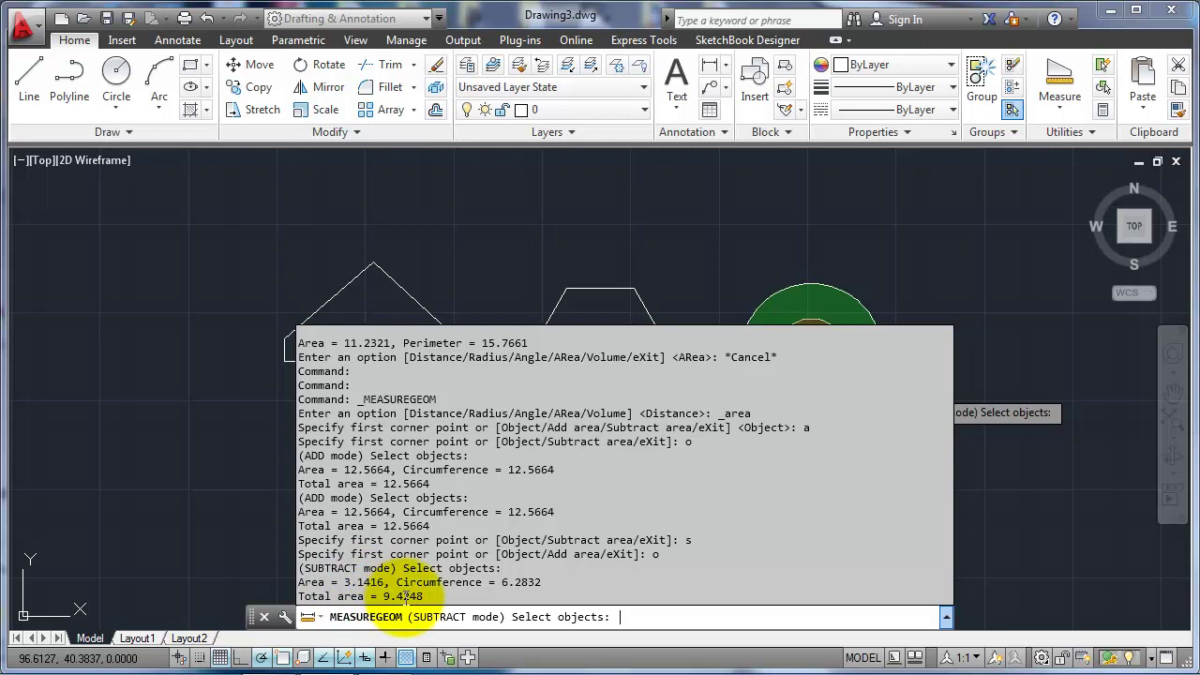
{"action": "left_click", "coordinate": [980, 352]}
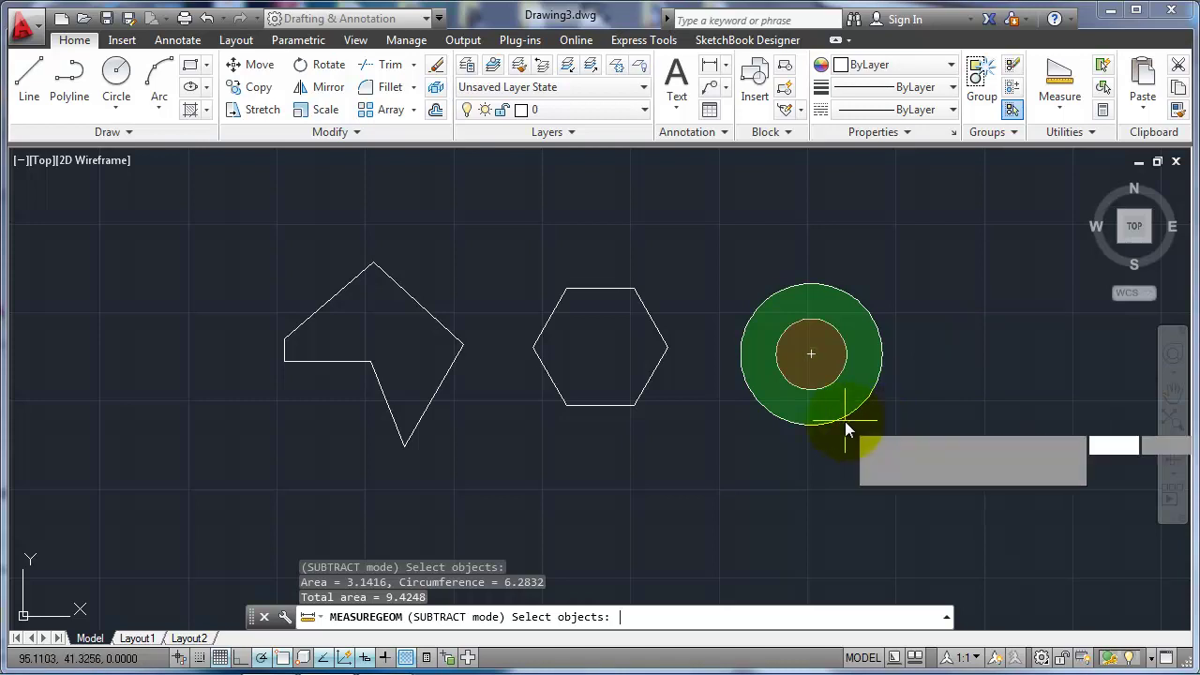
{"action": "key", "text": "Return"}
{"action": "key", "text": "Return"}
- Draw a new closed ten-corner polyline outline with PL in the space above the shapes
{"action": "key", "text": "Escape"}
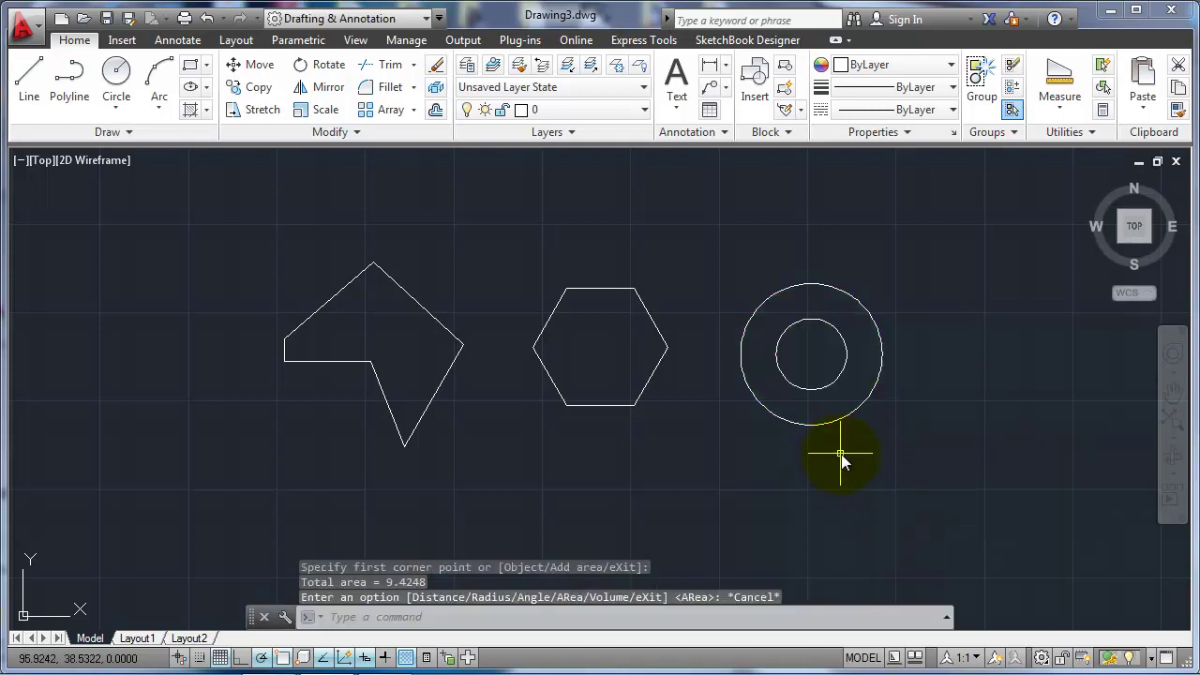
{"action": "scroll", "coordinate": [837, 461], "scroll_direction": "down", "scroll_amount": 4}
{"action": "middle_click_drag", "start_coordinate": [787, 319], "coordinate": [738, 423]}
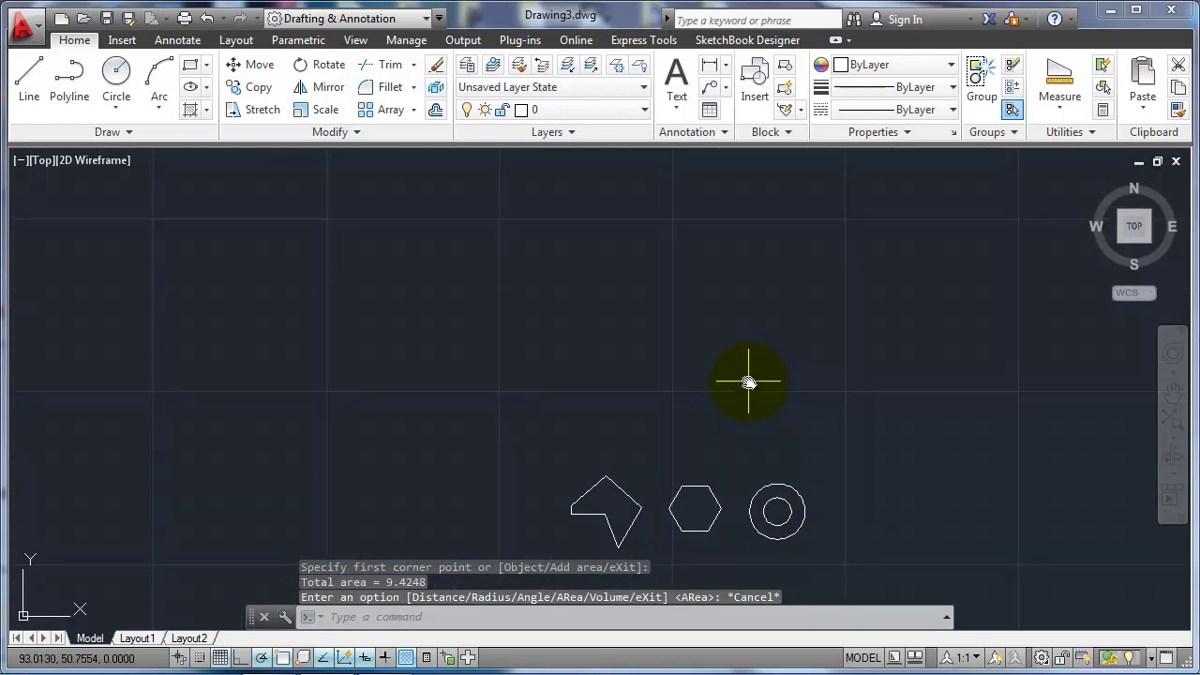
{"action": "type", "text": "pl"}
{"action": "key", "text": "Return"}
{"action": "left_click", "coordinate": [625, 252]}
{"action": "left_click", "coordinate": [826, 252]}
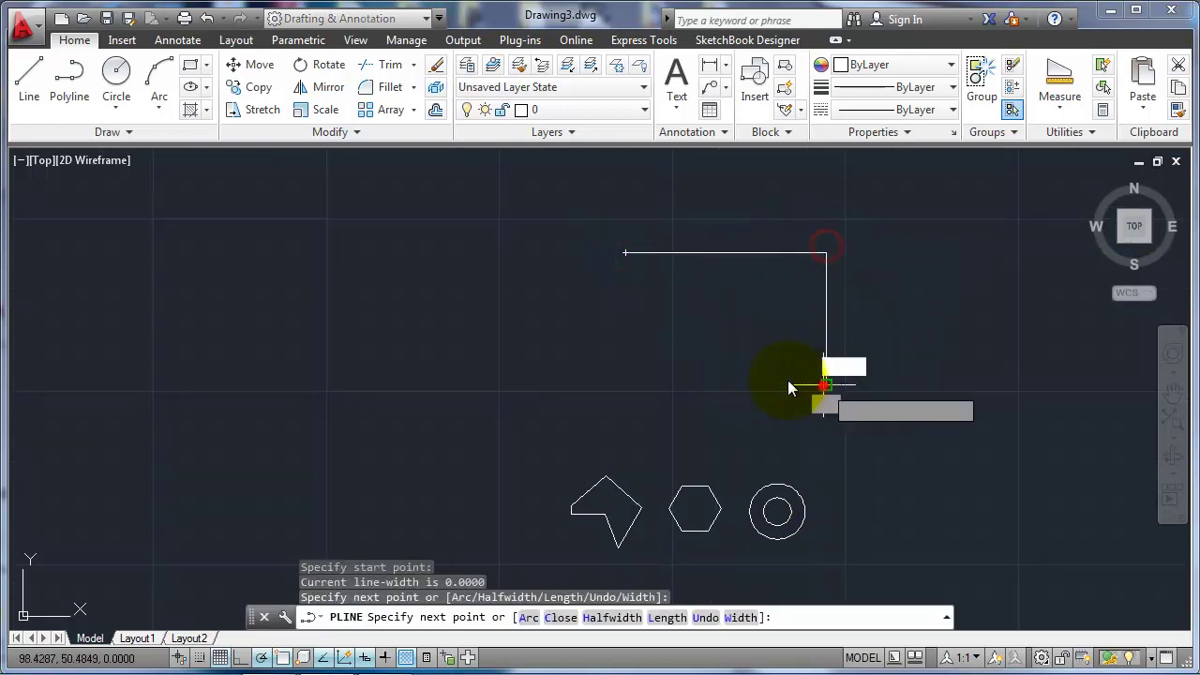
{"action": "left_click", "coordinate": [826, 383]}
{"action": "left_click", "coordinate": [718, 374]}
{"action": "left_click", "coordinate": [741, 314]}
{"action": "left_click", "coordinate": [613, 315]}
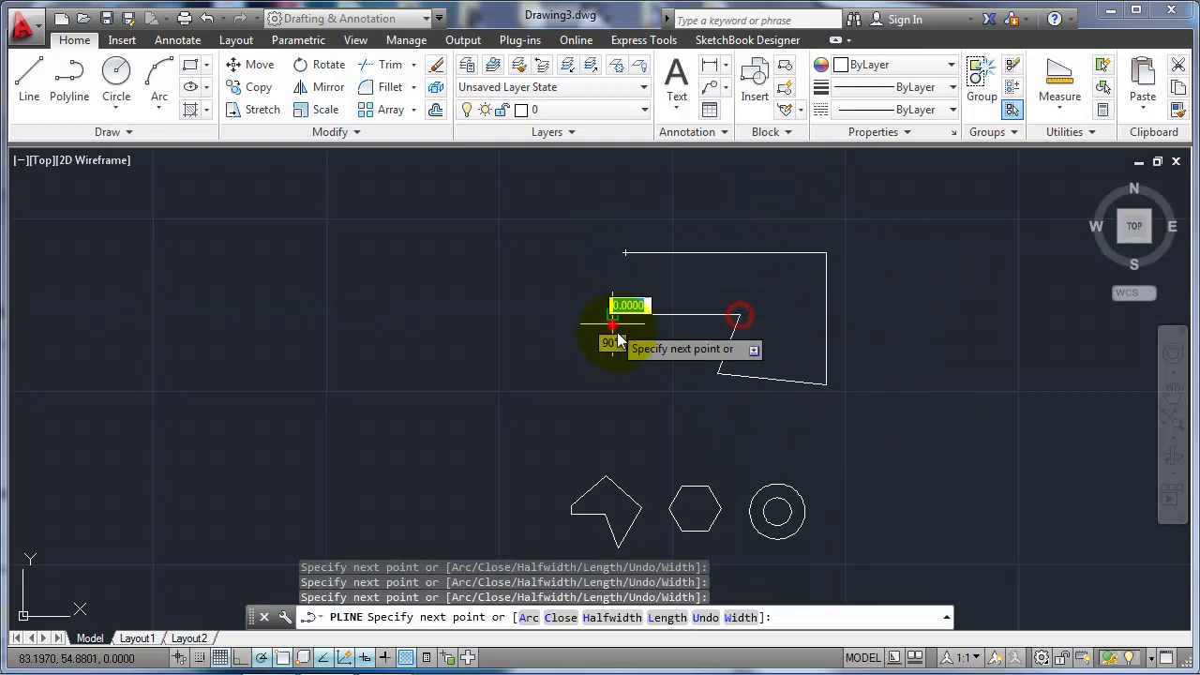
{"action": "left_click", "coordinate": [613, 385]}
{"action": "left_click", "coordinate": [522, 354]}
{"action": "left_click", "coordinate": [547, 251]}
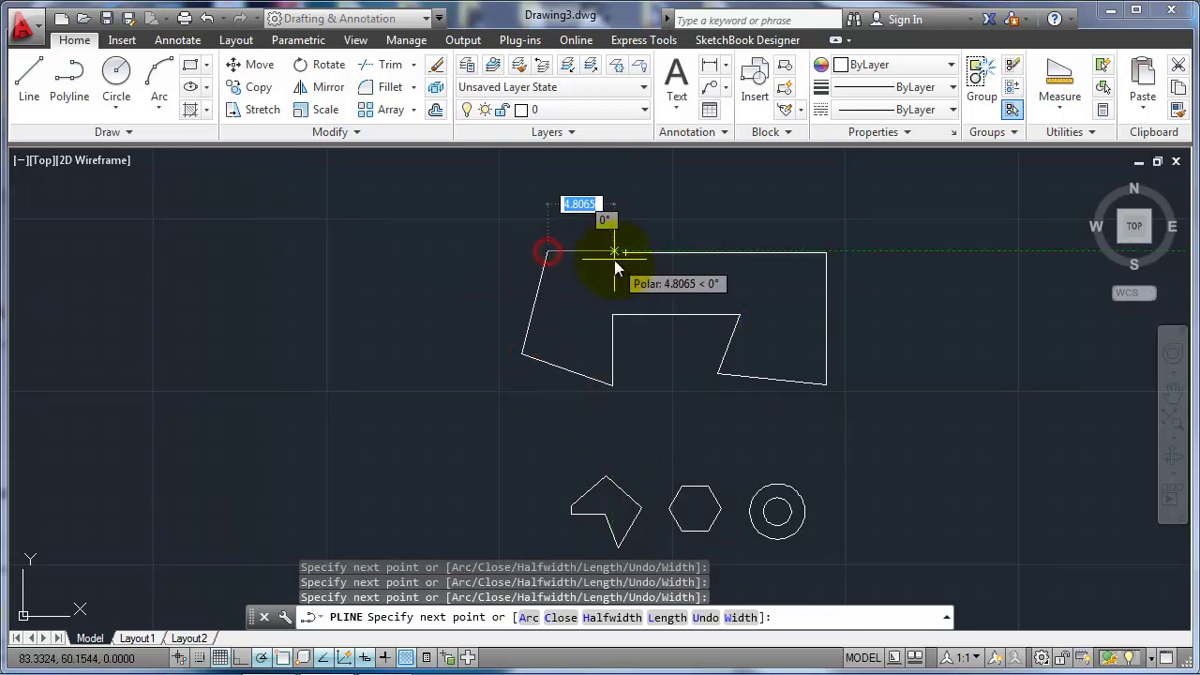
{"action": "left_click", "coordinate": [598, 279]}
{"action": "type", "text": "c"}
{"action": "key", "text": "Return"}
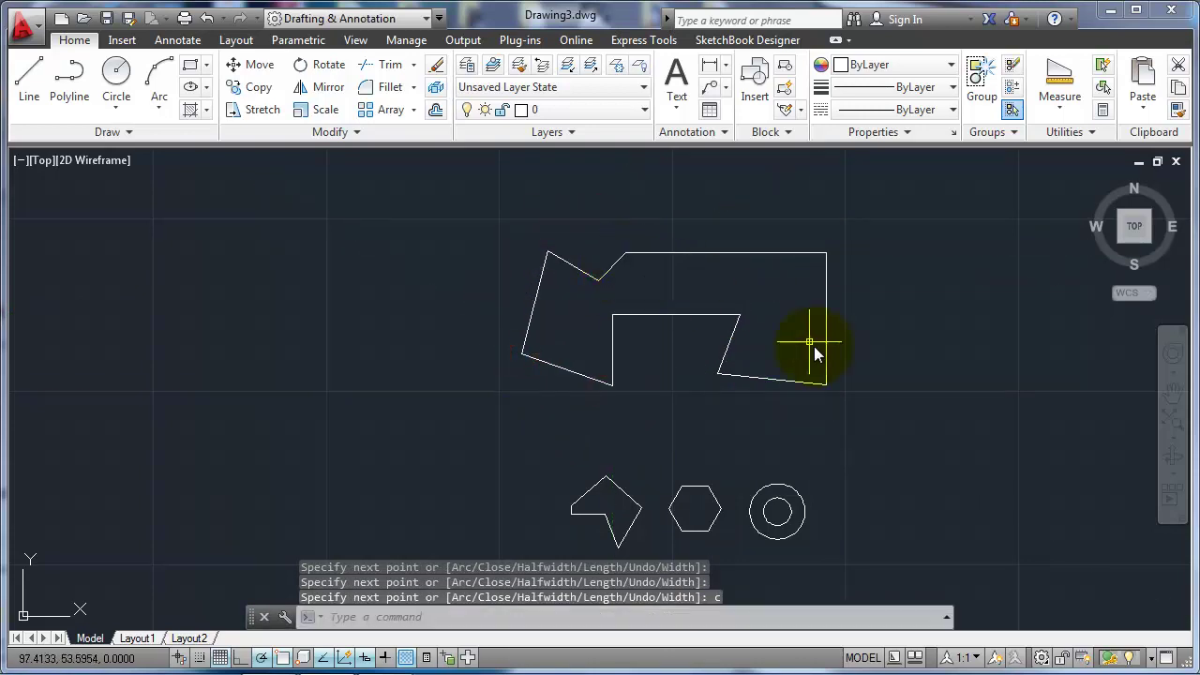
- Grip-move the small inner circle by its centre into the outline's right end
{"action": "left_click", "coordinate": [804, 507]}
{"action": "left_click", "coordinate": [729, 469]}
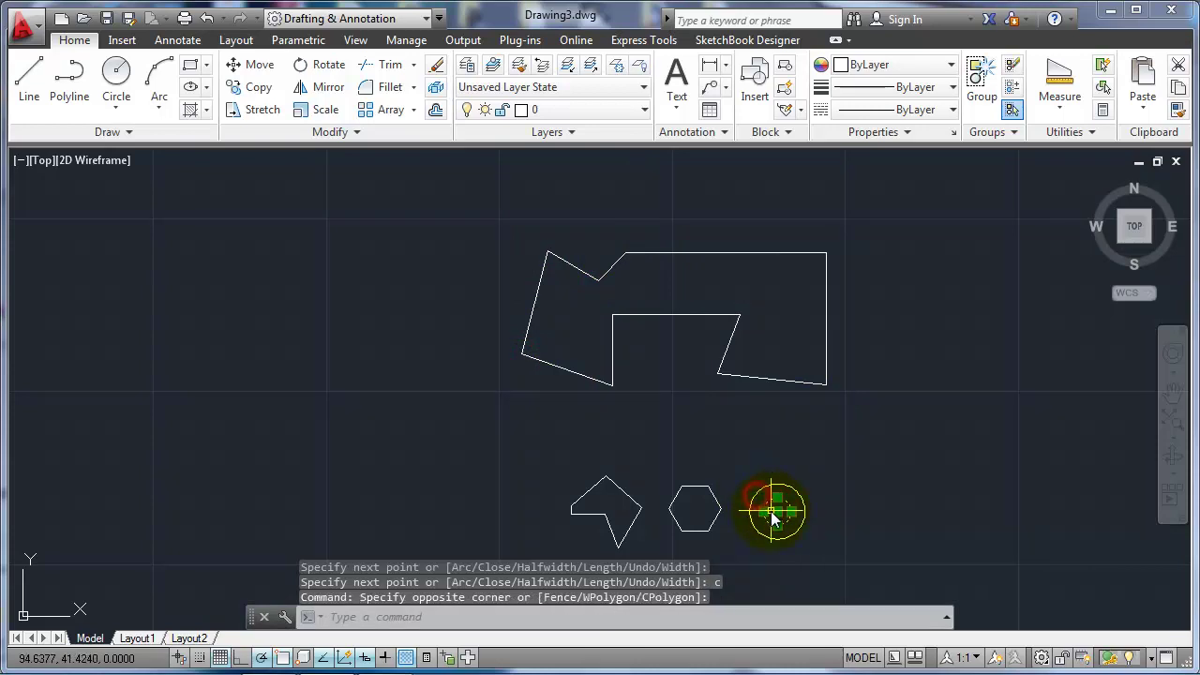
{"action": "left_click", "coordinate": [777, 511]}
{"action": "left_click", "coordinate": [795, 339]}
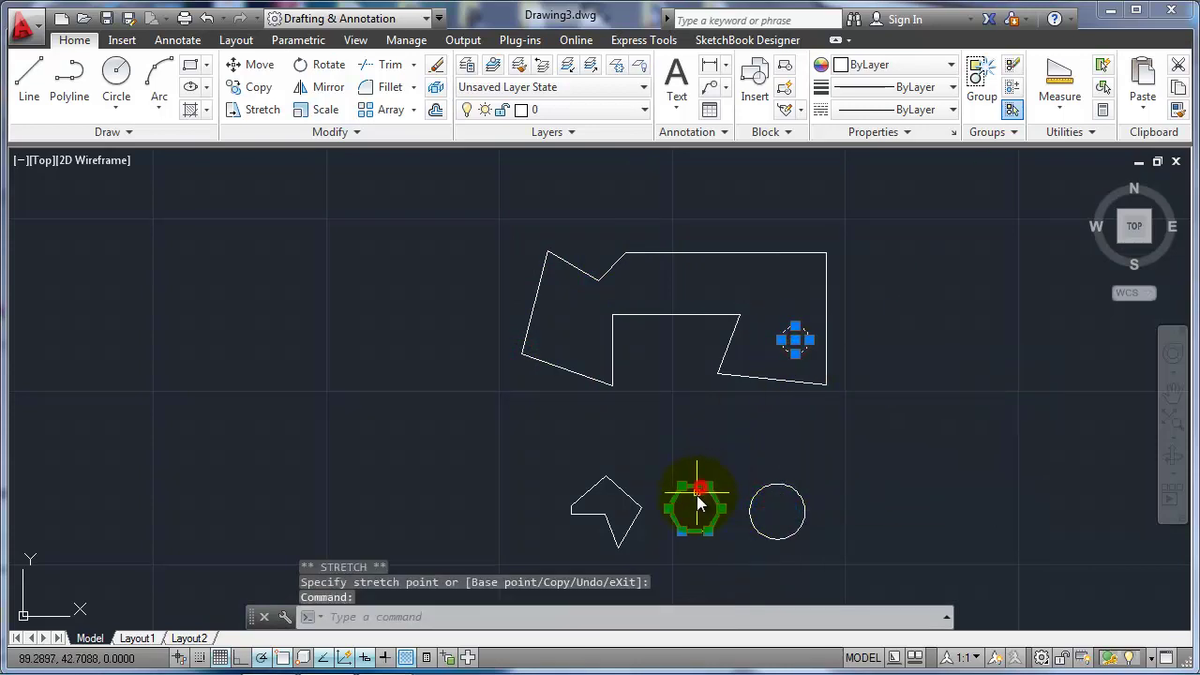
{"action": "key", "text": "Escape"}
{"action": "key", "text": "Escape"}
- Move the hexagon with M into the outline's left part
{"action": "left_click", "coordinate": [709, 489]}
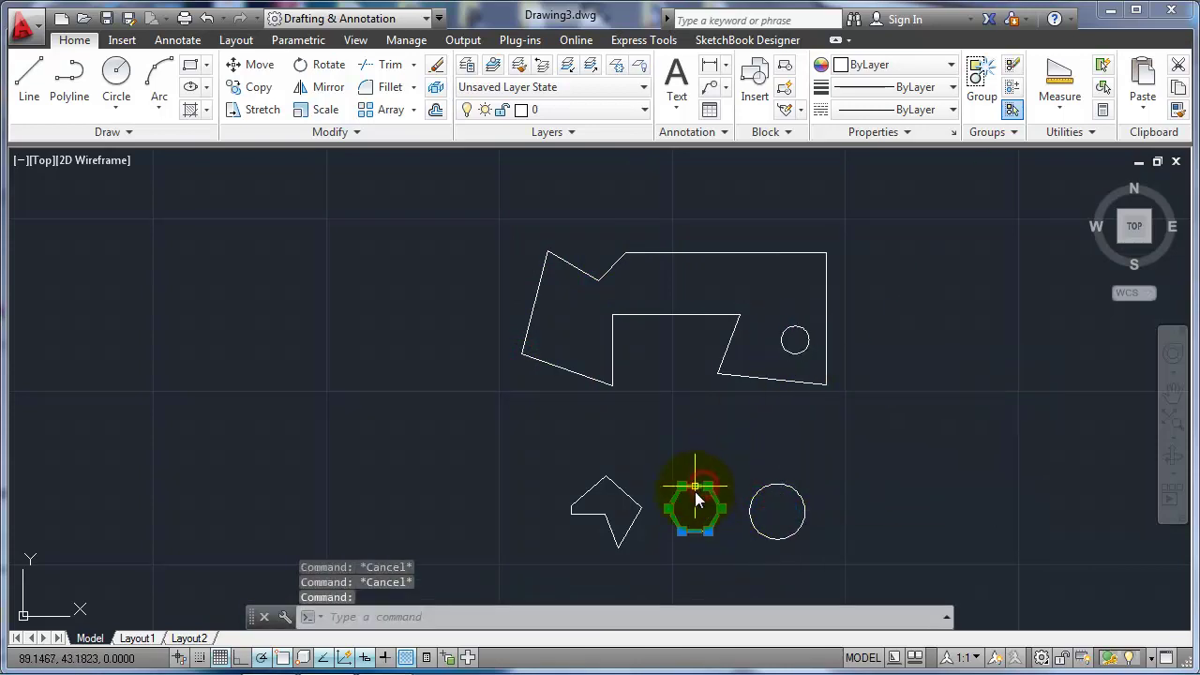
{"action": "type", "text": "m"}
{"action": "key", "text": "Return"}
{"action": "left_click", "coordinate": [695, 511]}
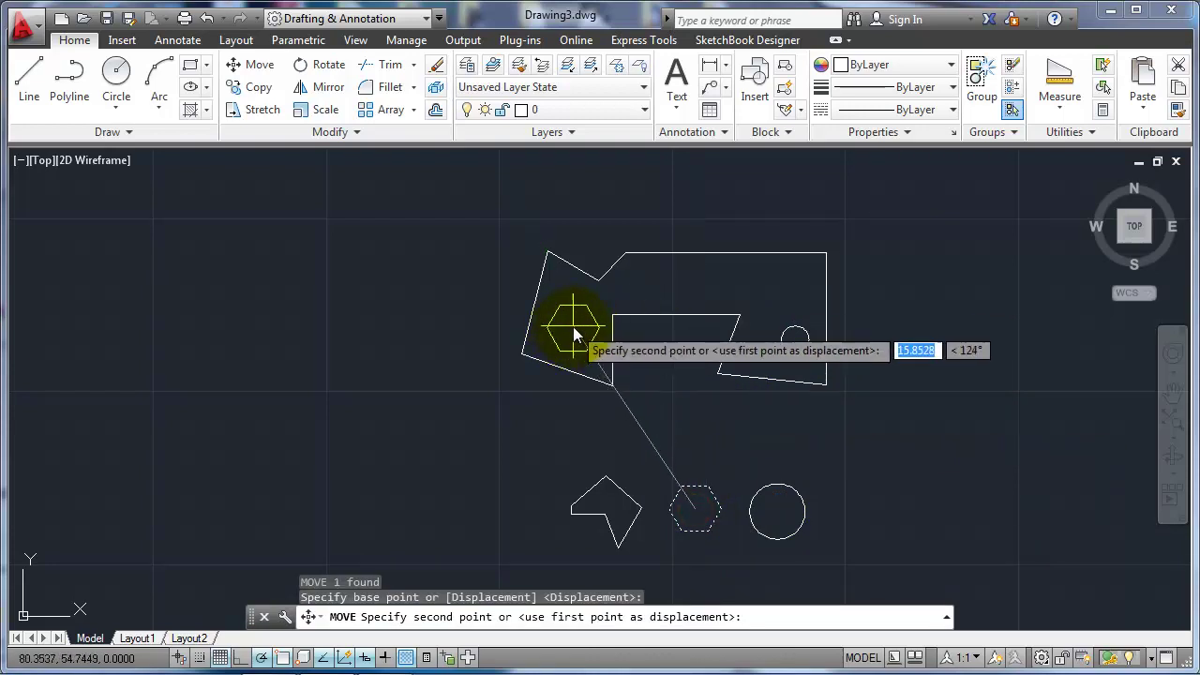
{"action": "left_click", "coordinate": [573, 325]}
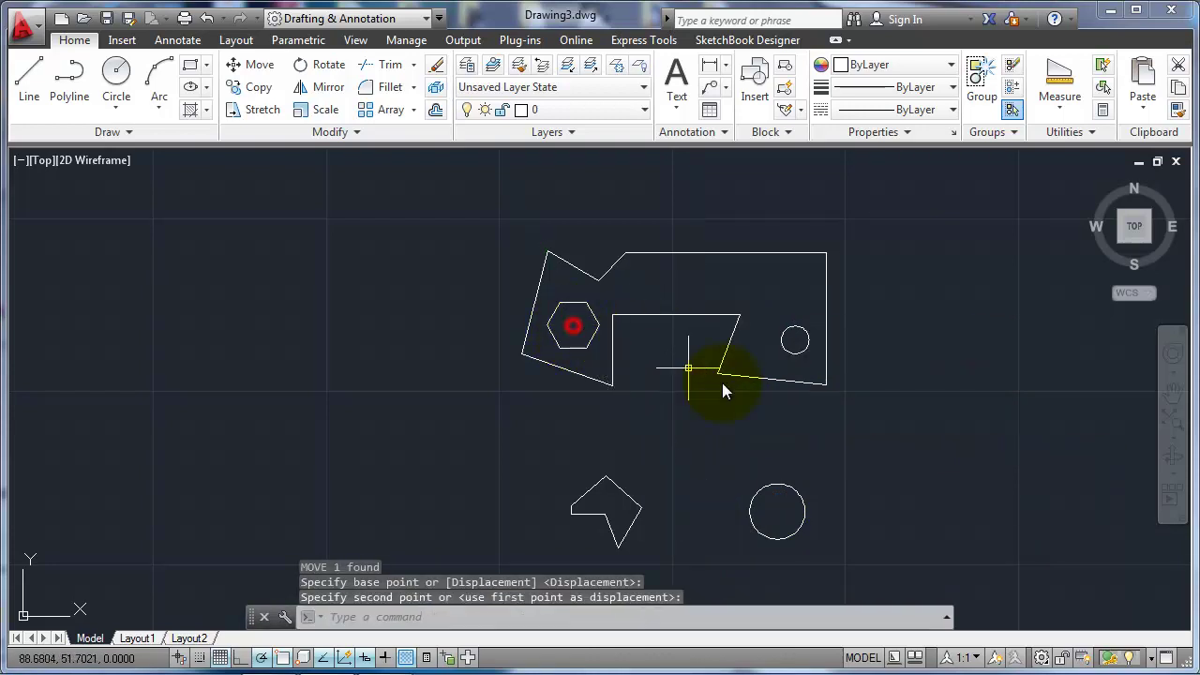
- Start an Area measurement in Add/Object mode and add the outline's area of 145.4327
{"action": "left_click", "coordinate": [1058, 82]}
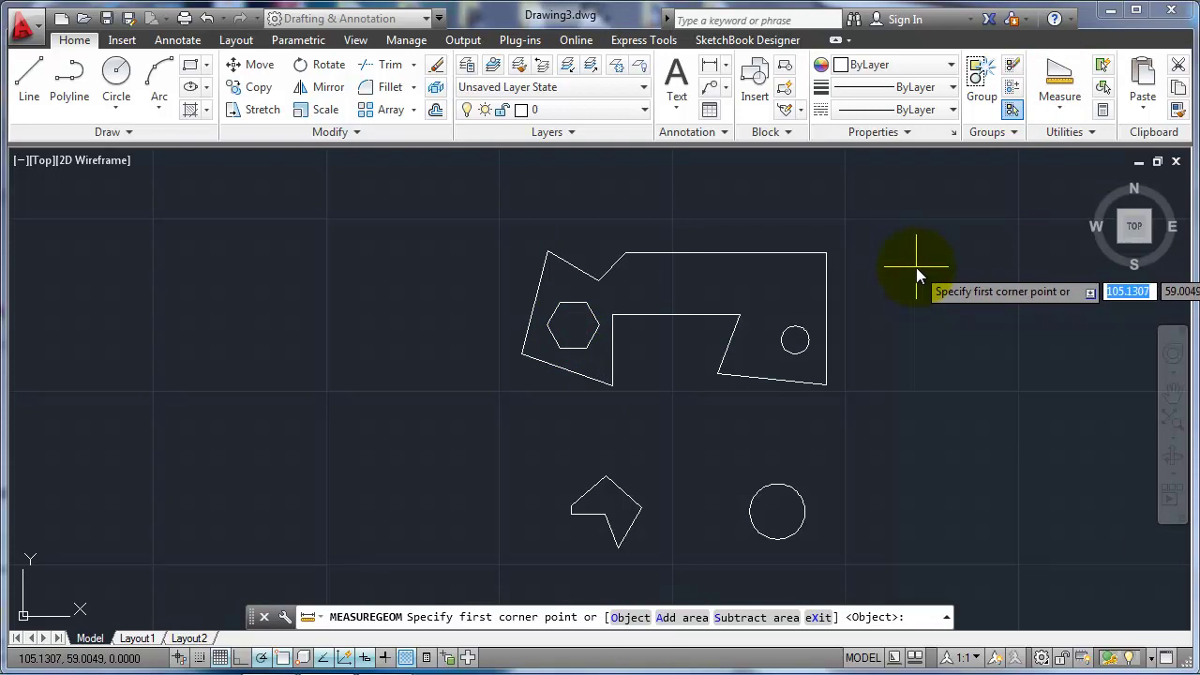
{"action": "type", "text": "a"}
{"action": "key", "text": "Return"}
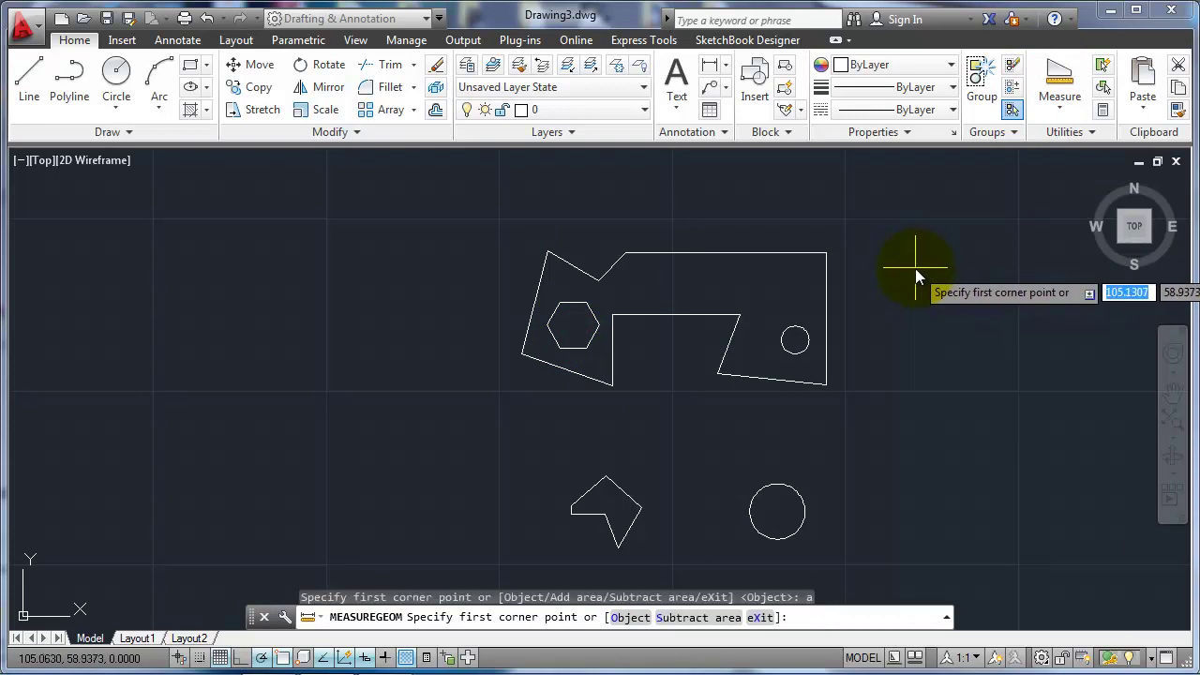
{"action": "type", "text": "o"}
{"action": "key", "text": "Return"}
{"action": "left_click", "coordinate": [828, 263]}
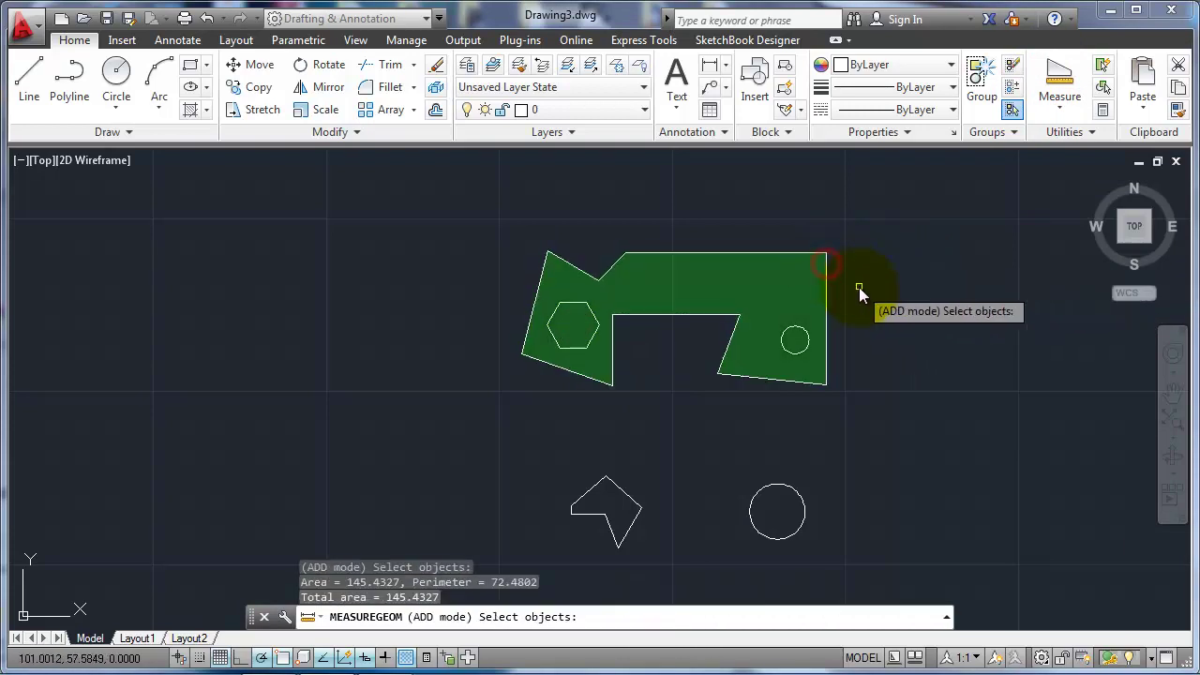
{"action": "key", "text": "Return"}
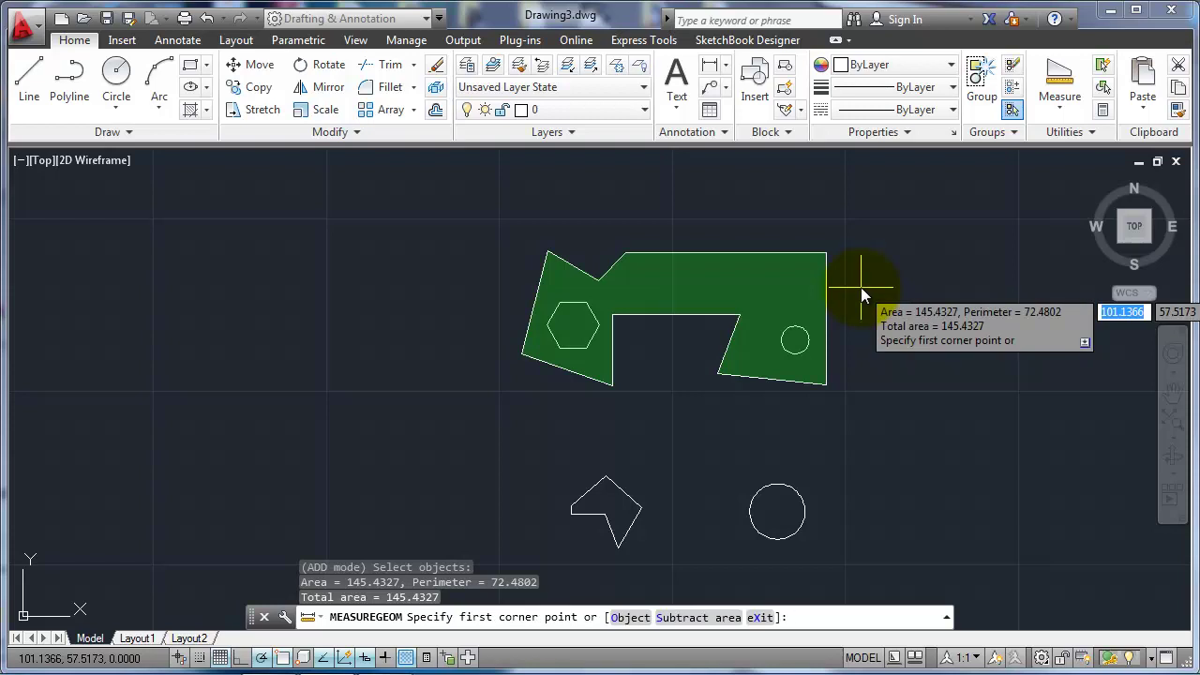
- Subtract the small circle and the hexagon, giving a net area of 132.9085
{"action": "type", "text": "s"}
{"action": "key", "text": "Return"}
{"action": "type", "text": "o"}
{"action": "key", "text": "Return"}
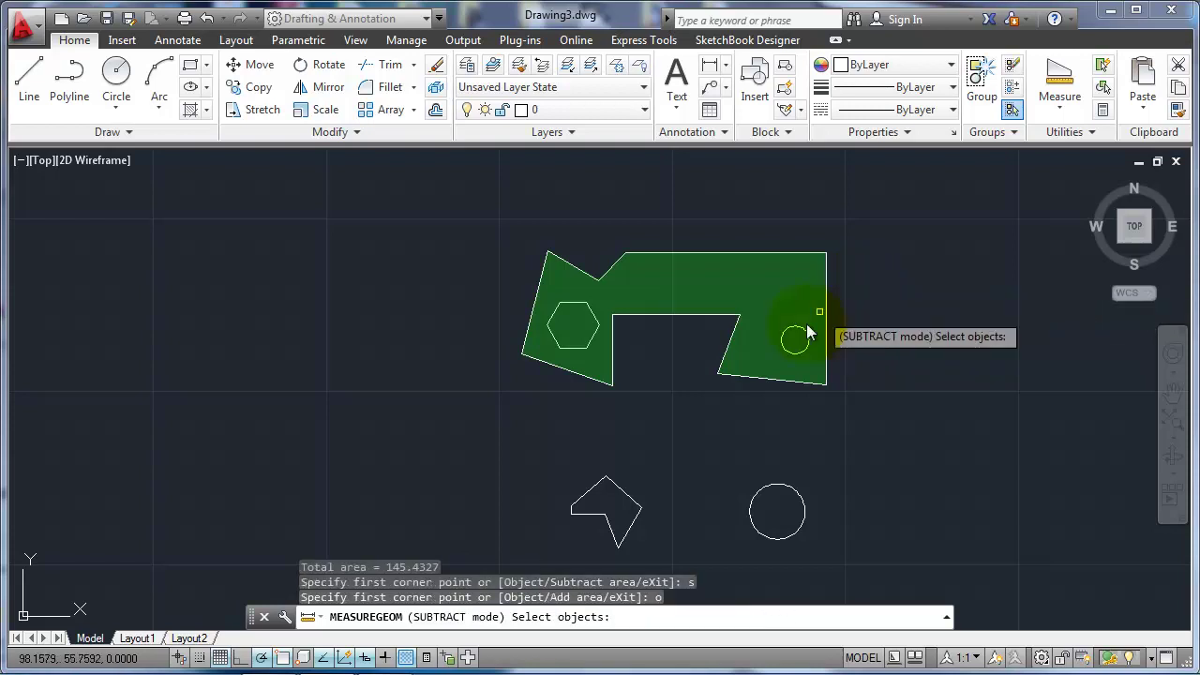
{"action": "left_click", "coordinate": [795, 326]}
{"action": "left_click", "coordinate": [576, 324]}
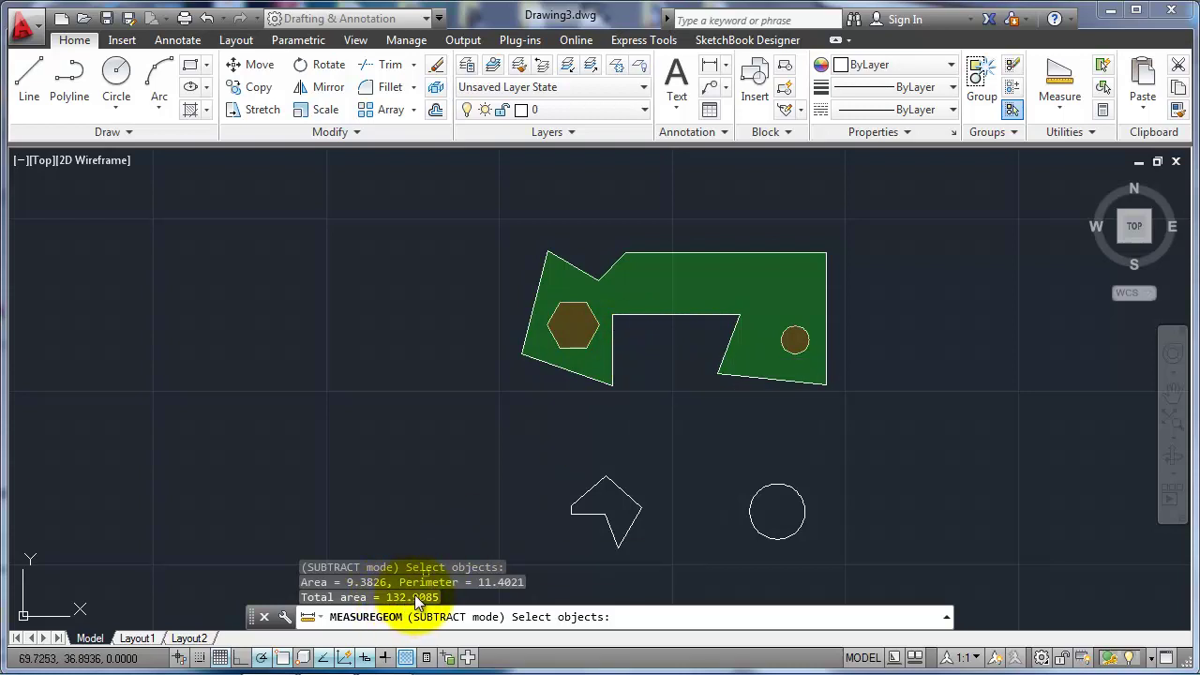
{"action": "key", "text": "F2"}
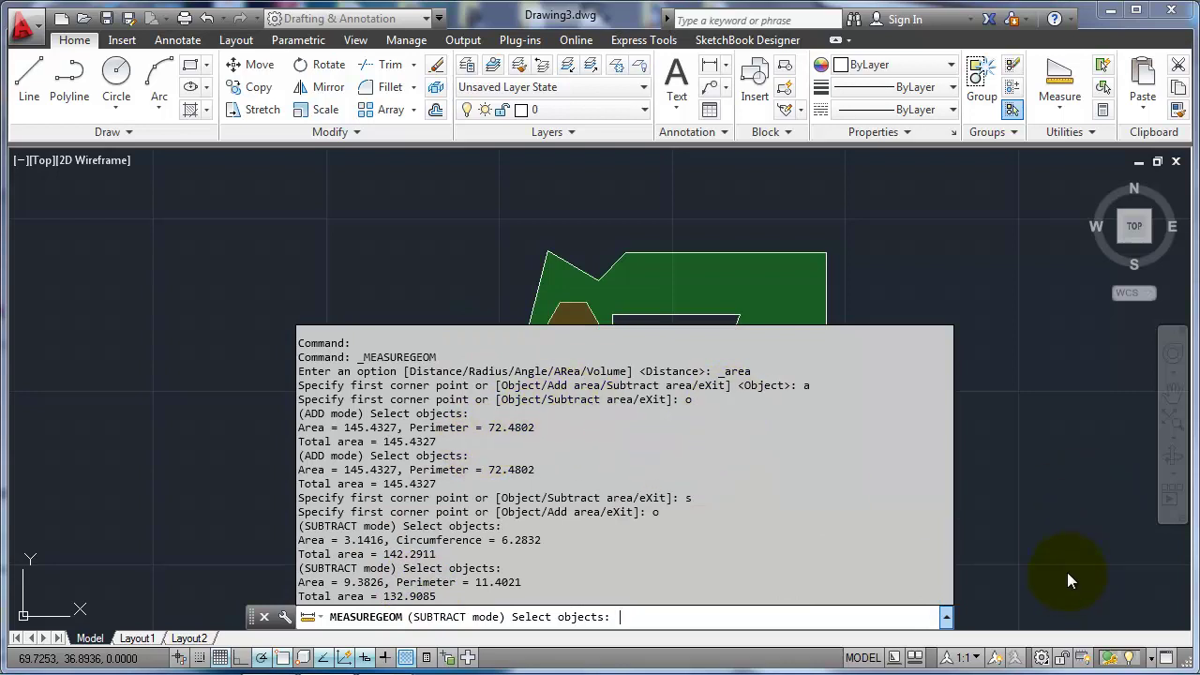
{"action": "key", "text": "F2"}
{"action": "key", "text": "Escape"}
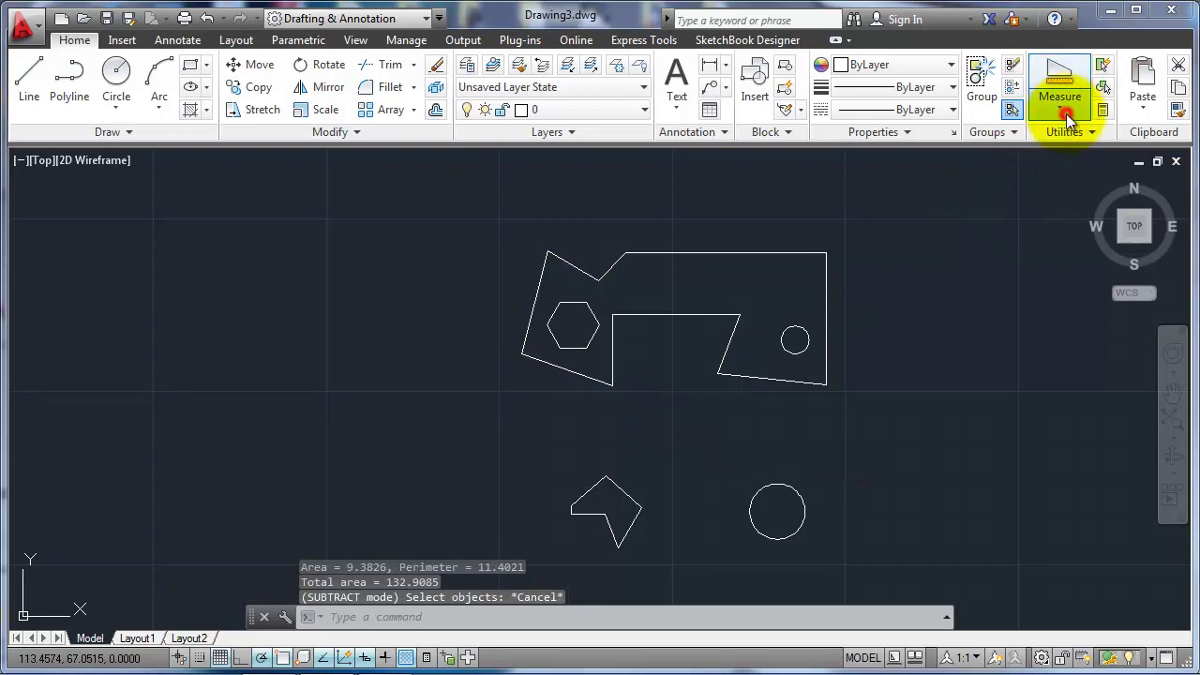
{"action": "left_click", "coordinate": [1059, 107]}
{"action": "left_click", "coordinate": [994, 250]}
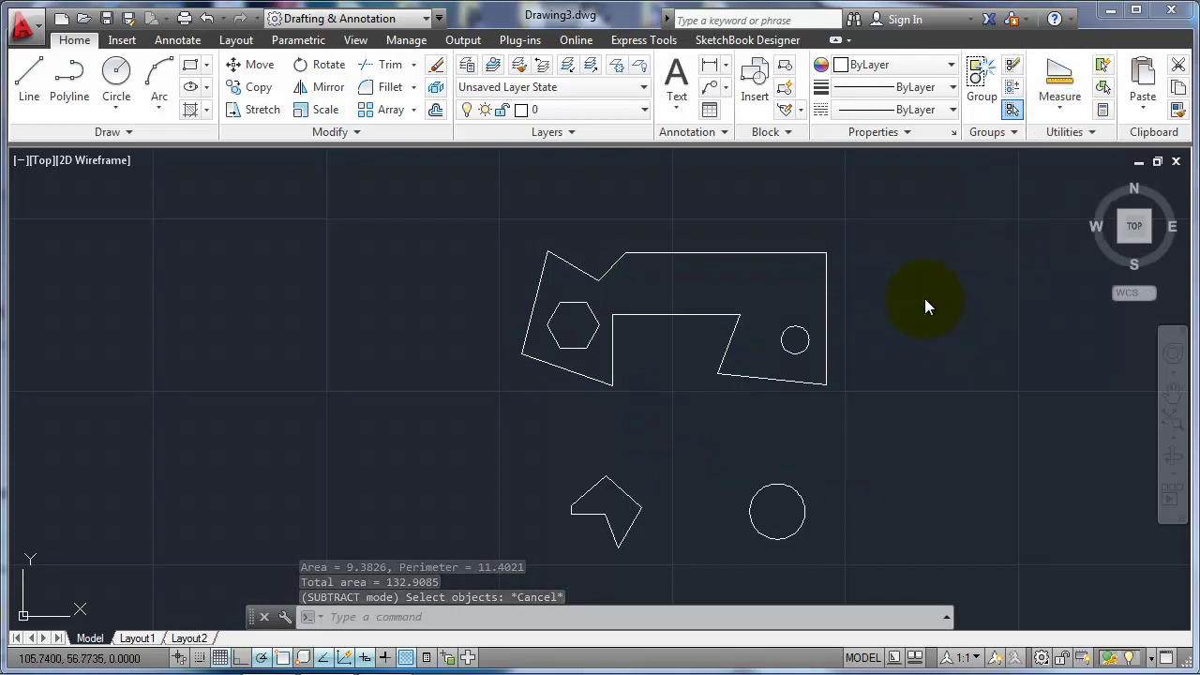
- LIST the outline polyline, showing it closed with area 145.4327 and perimeter 72.4802
{"action": "key", "text": "Escape"}
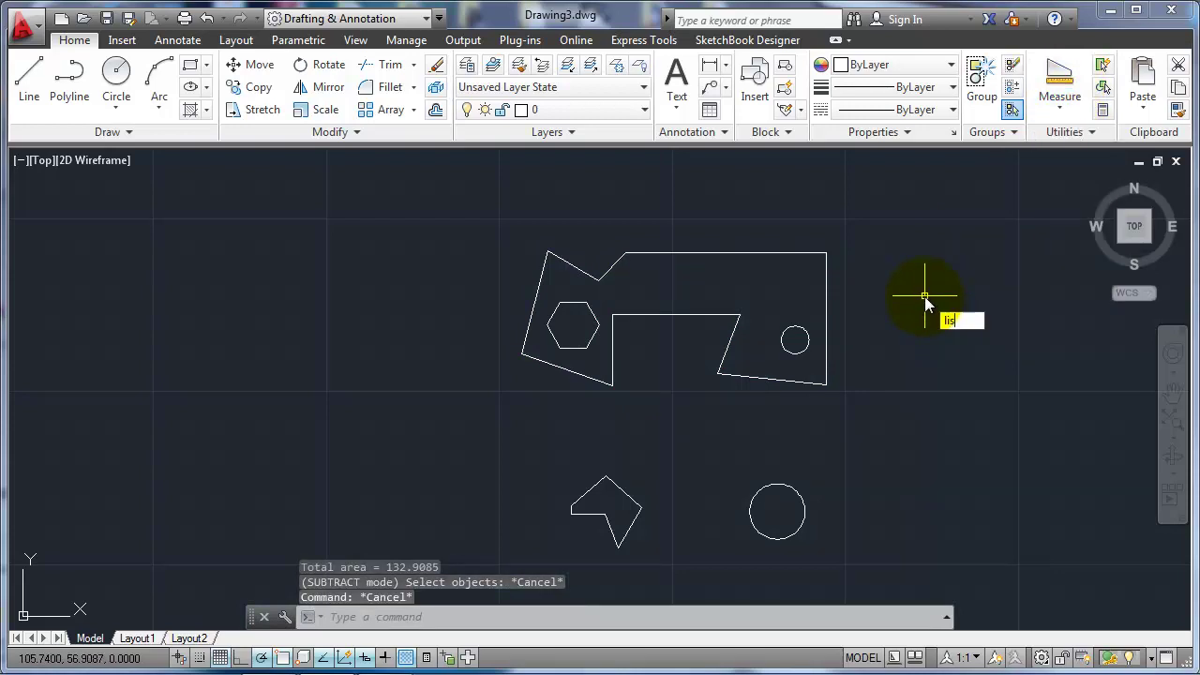
{"action": "type", "text": "LIST"}
{"action": "key", "text": "Return"}
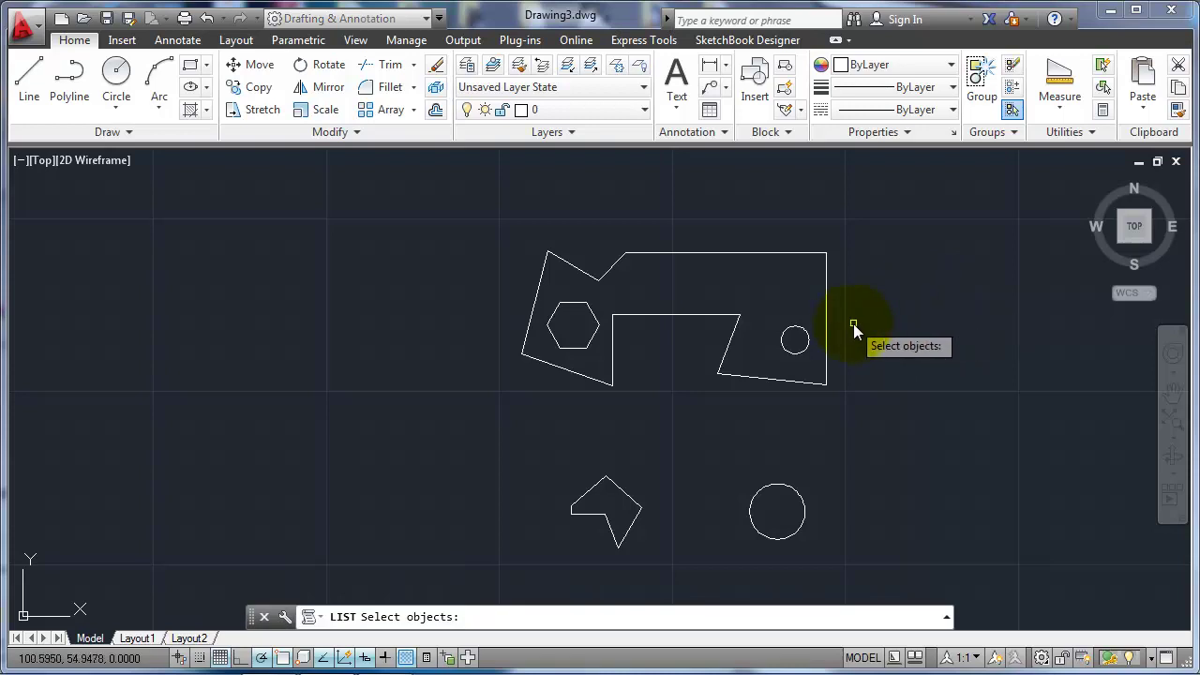
{"action": "left_click", "coordinate": [689, 316]}
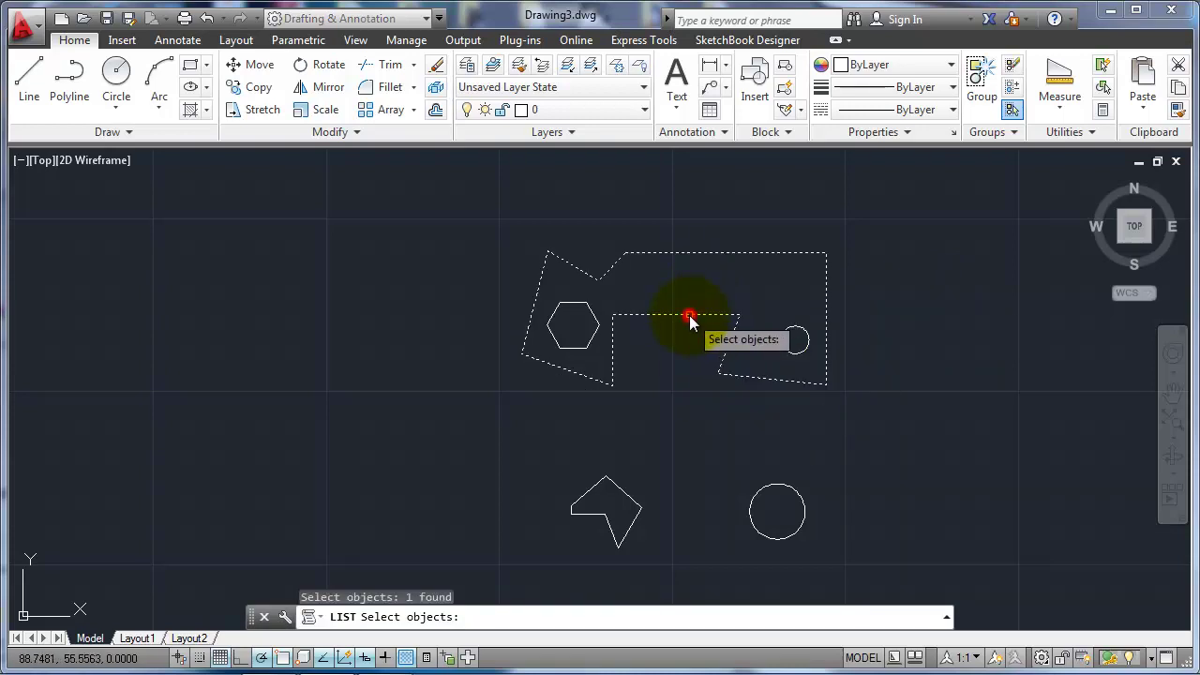
{"action": "key", "text": "Return"}
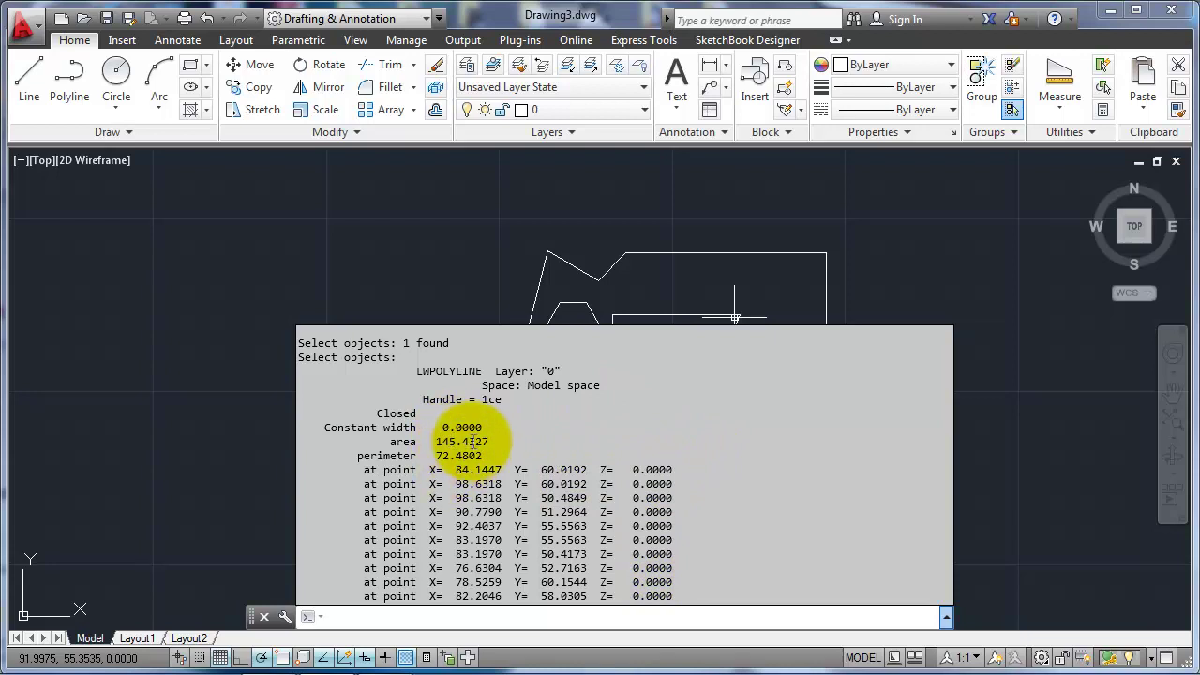
- Draw a short line to the left of the outline
{"action": "key", "text": "Escape"}
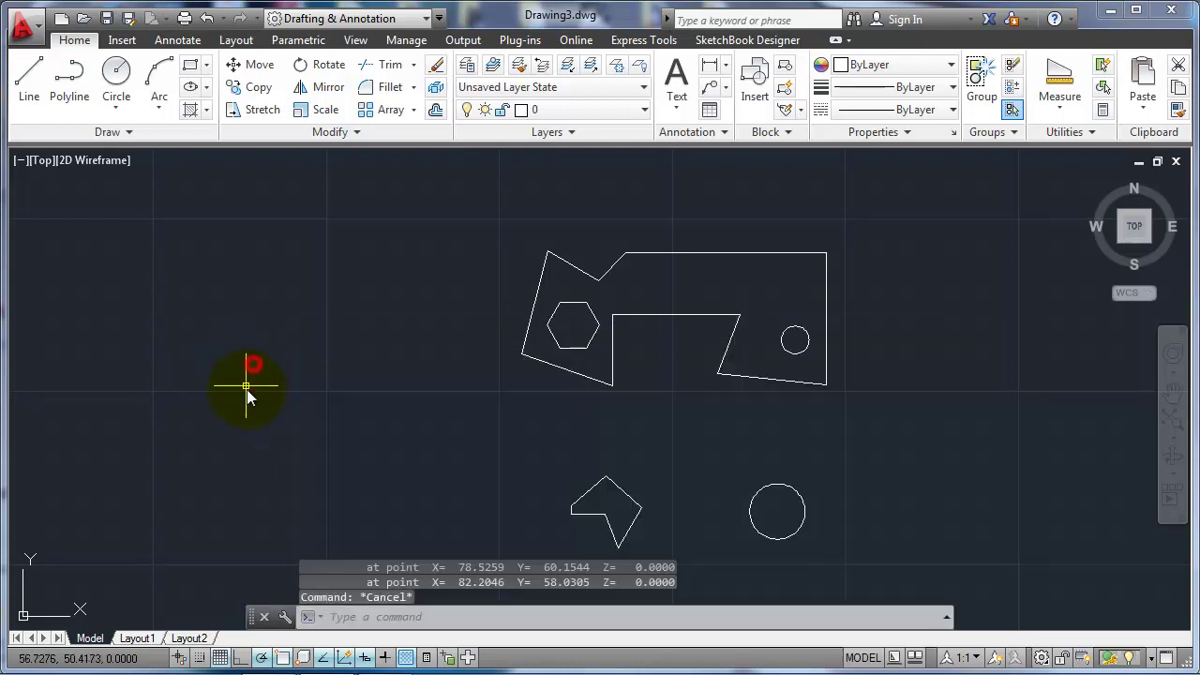
{"action": "type", "text": "l"}
{"action": "key", "text": "Return"}
{"action": "left_click", "coordinate": [180, 448]}
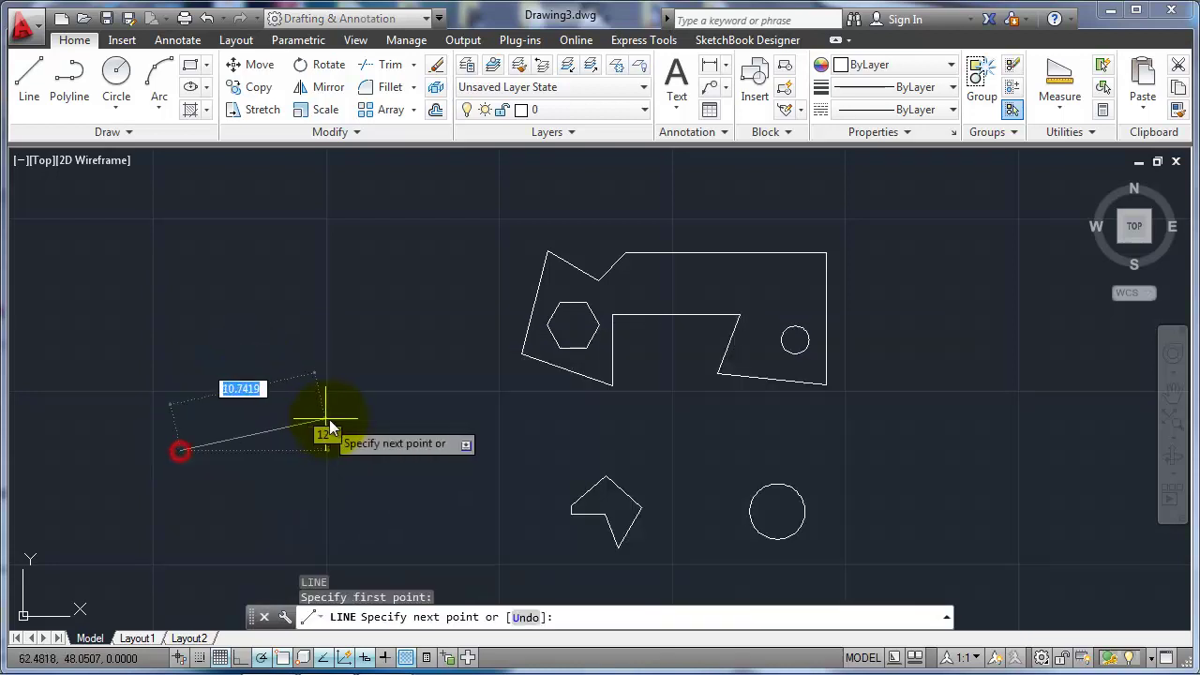
{"action": "left_click", "coordinate": [335, 417]}
{"action": "key", "text": "Return"}
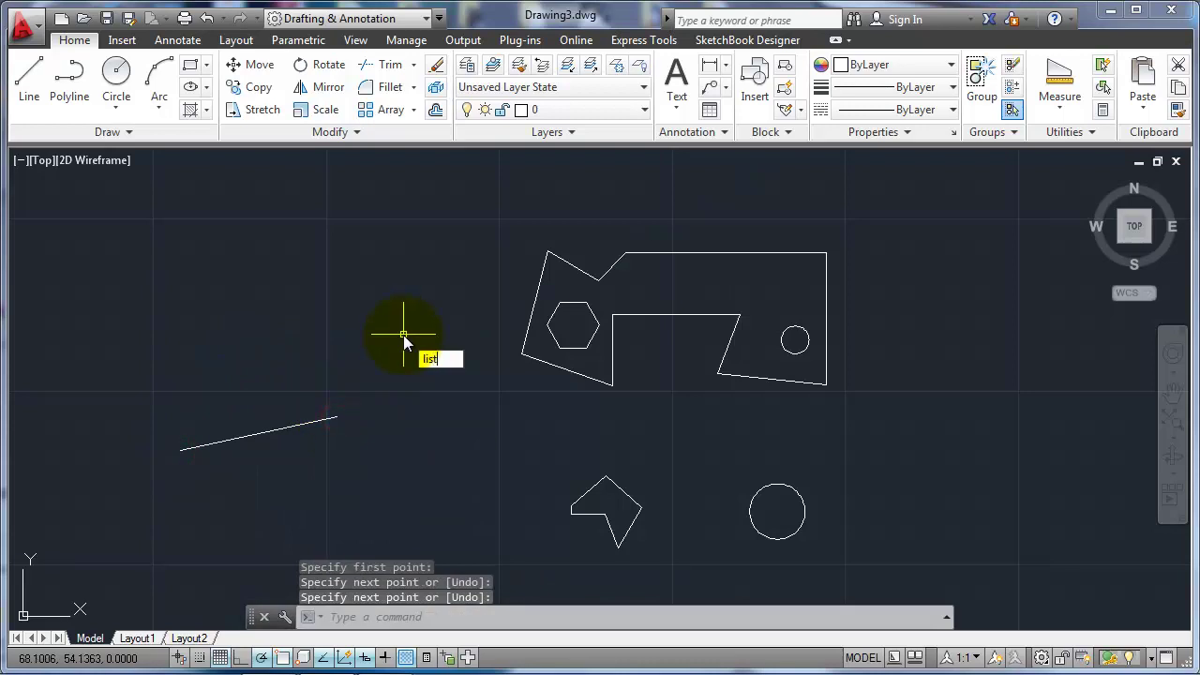
- LIST the new line, showing length 11.5644 at 12°, then select it
{"action": "type", "text": "list"}
{"action": "key", "text": "Return"}
{"action": "left_click", "coordinate": [300, 426]}
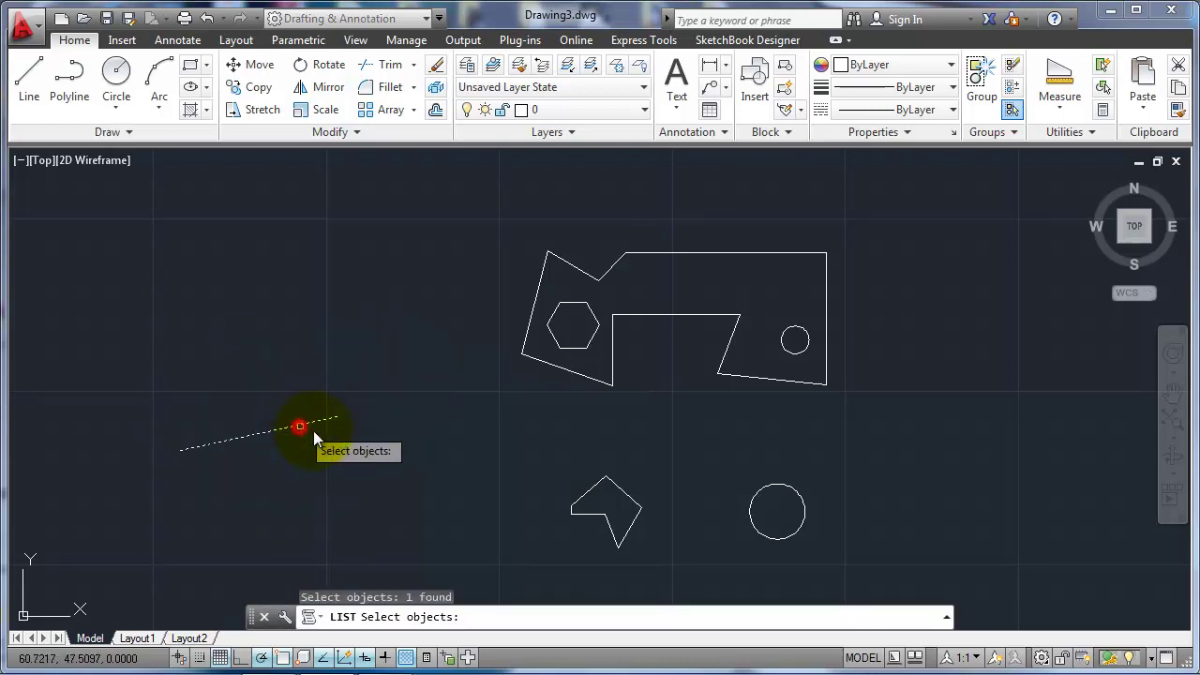
{"action": "key", "text": "Return"}
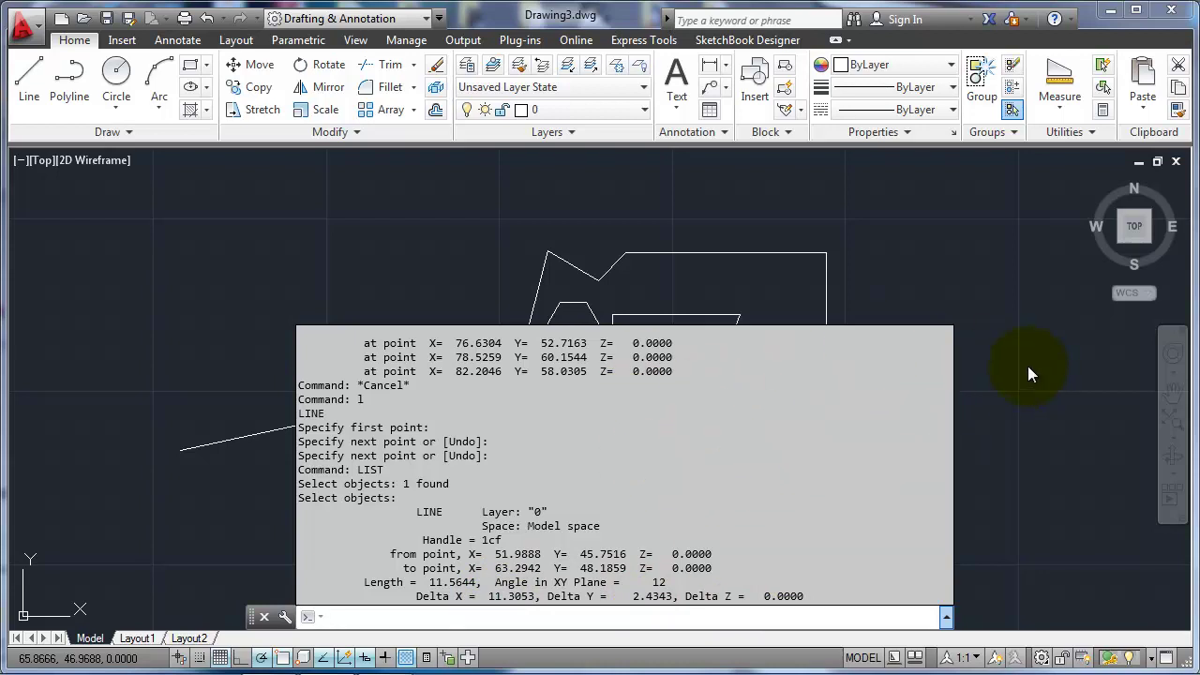
{"action": "left_click", "coordinate": [255, 435]}
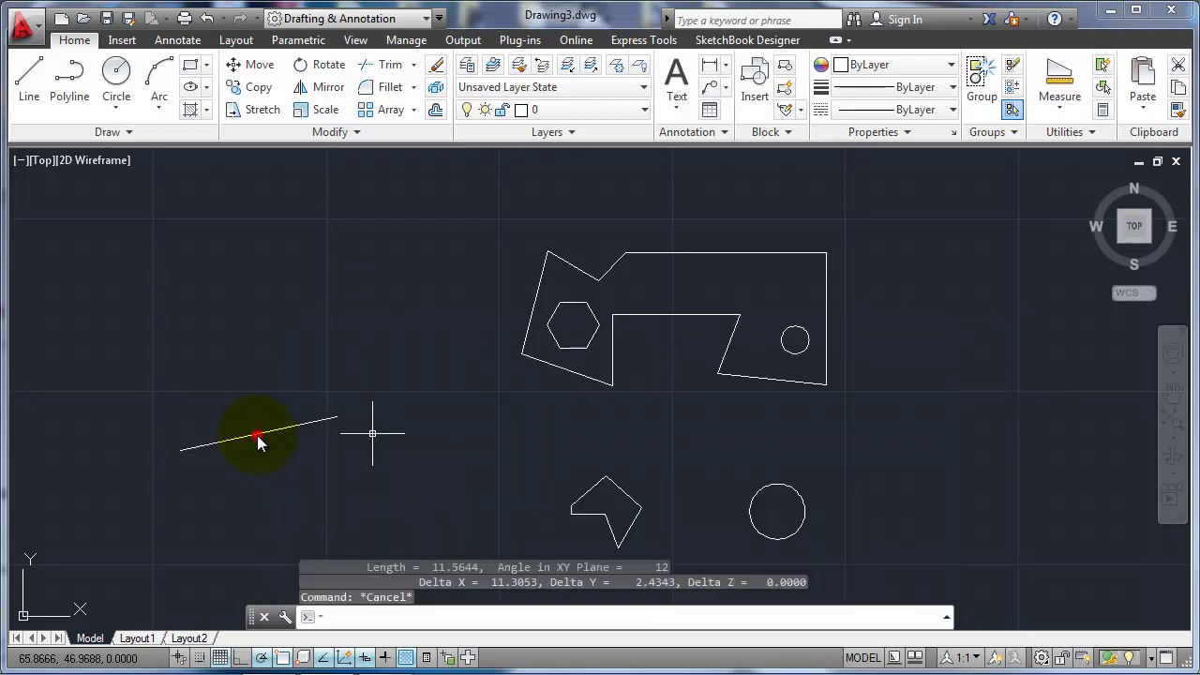
{"action": "left_click", "coordinate": [261, 439]}
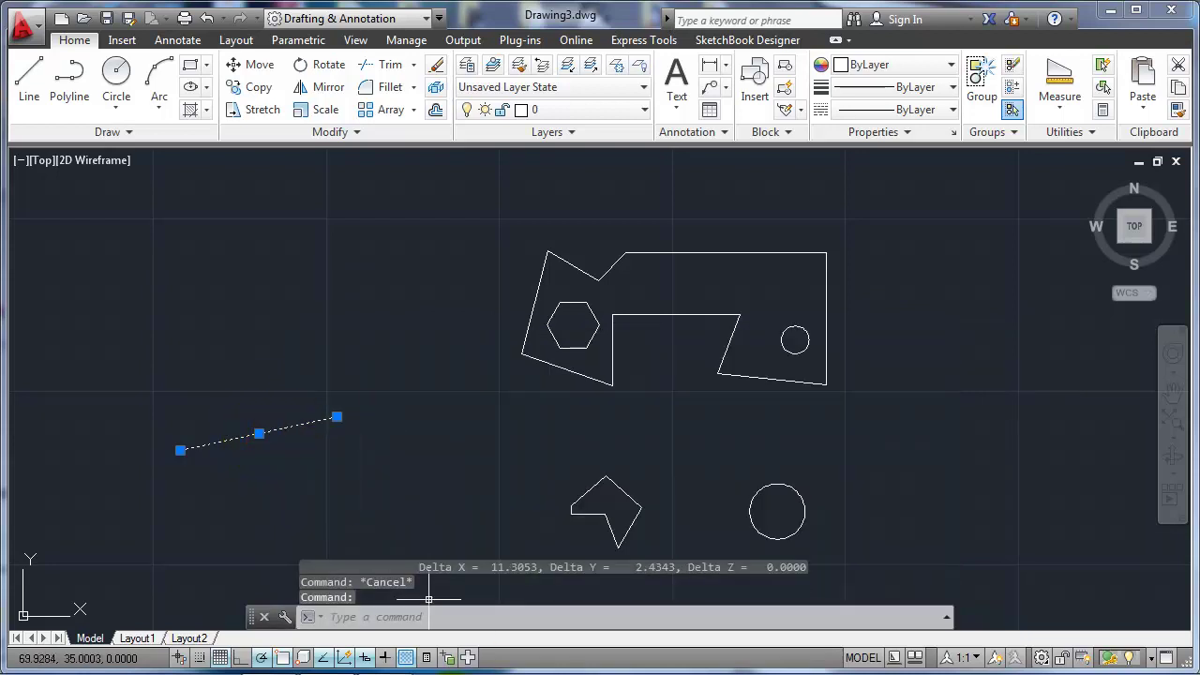
- Show the line's Properties: start 51.9888, 45.7516, end 63.2942, 48.1859, length 11.5644
{"action": "left_click", "coordinate": [426, 657]}
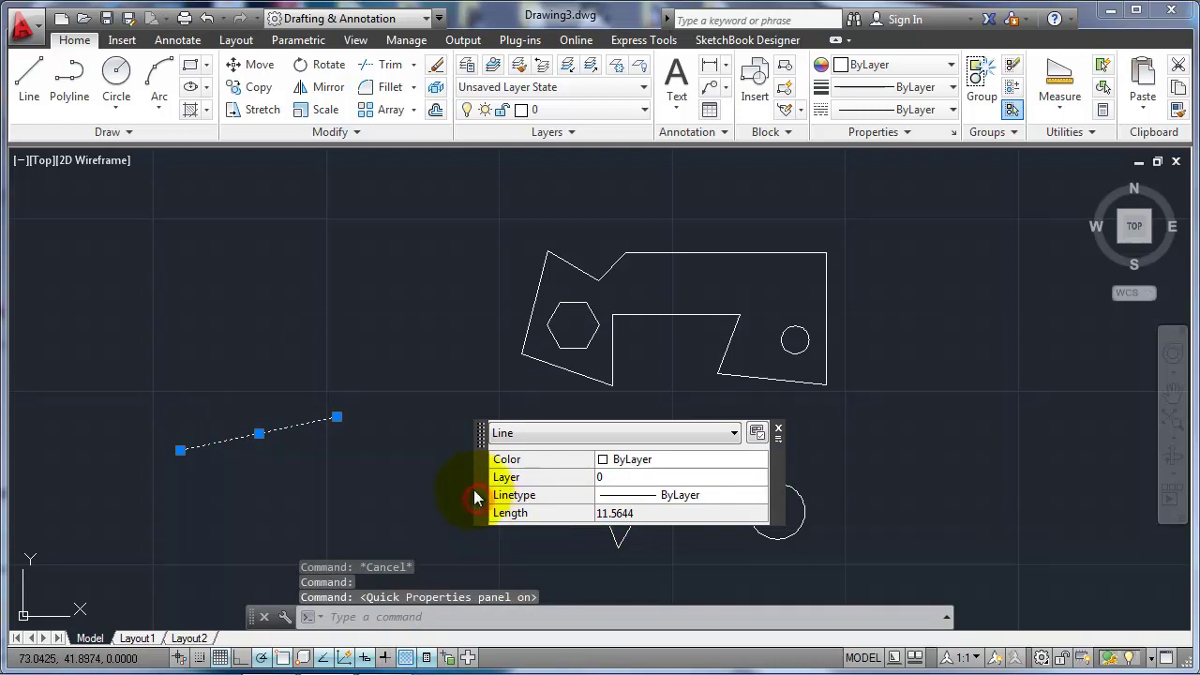
{"action": "right_click", "coordinate": [281, 405]}
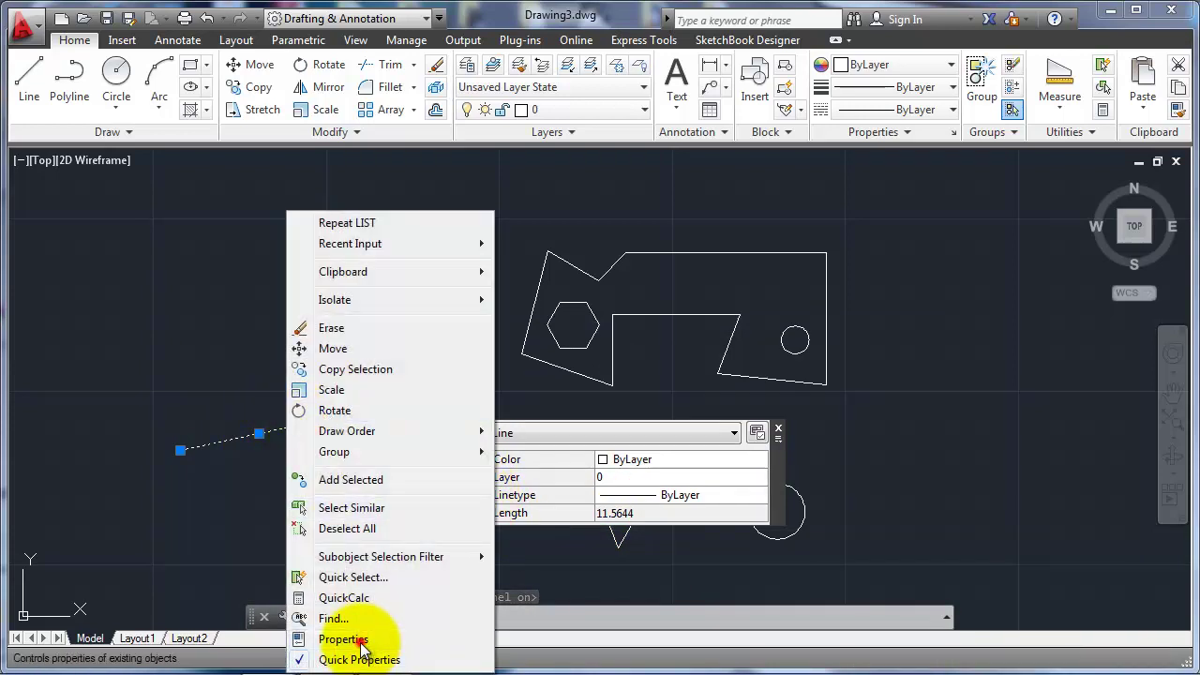
{"action": "left_click", "coordinate": [361, 641]}
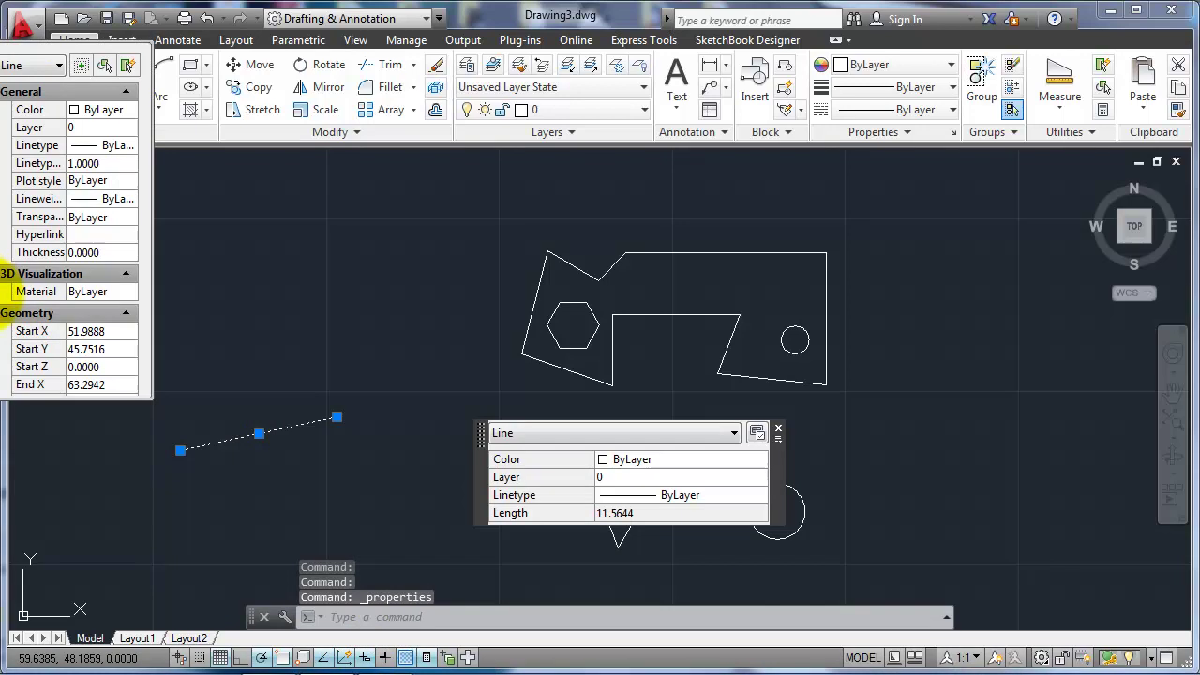
{"action": "scroll", "coordinate": [9, 346], "scroll_direction": "down", "scroll_amount": 3}
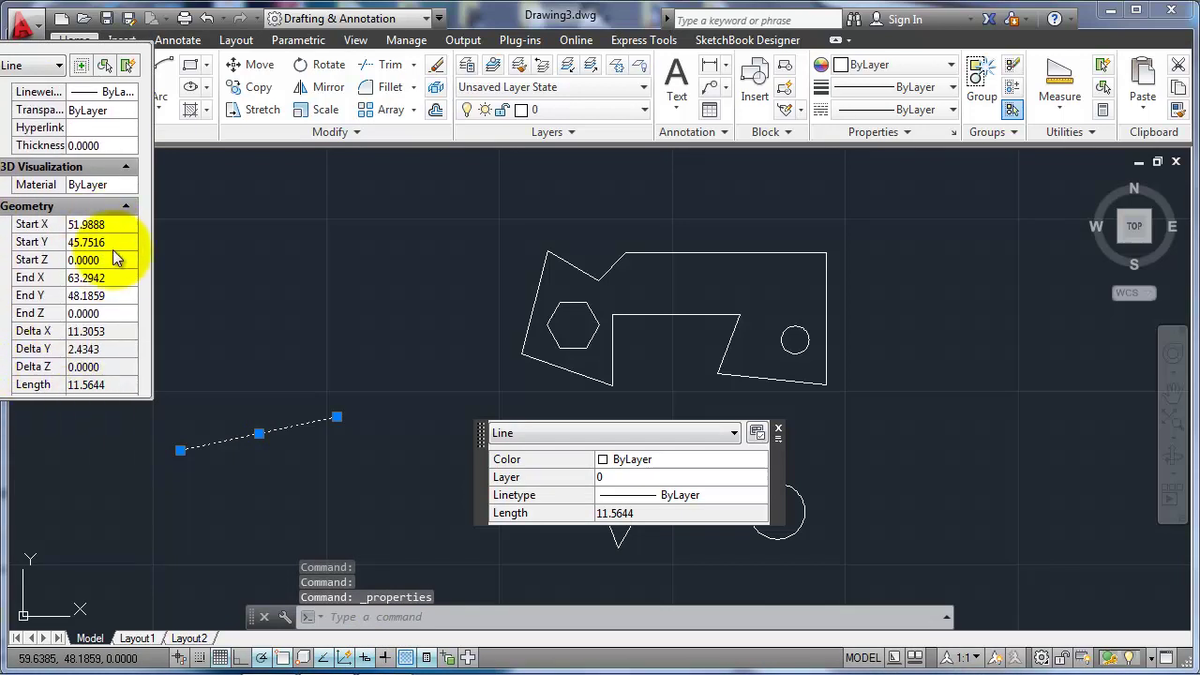